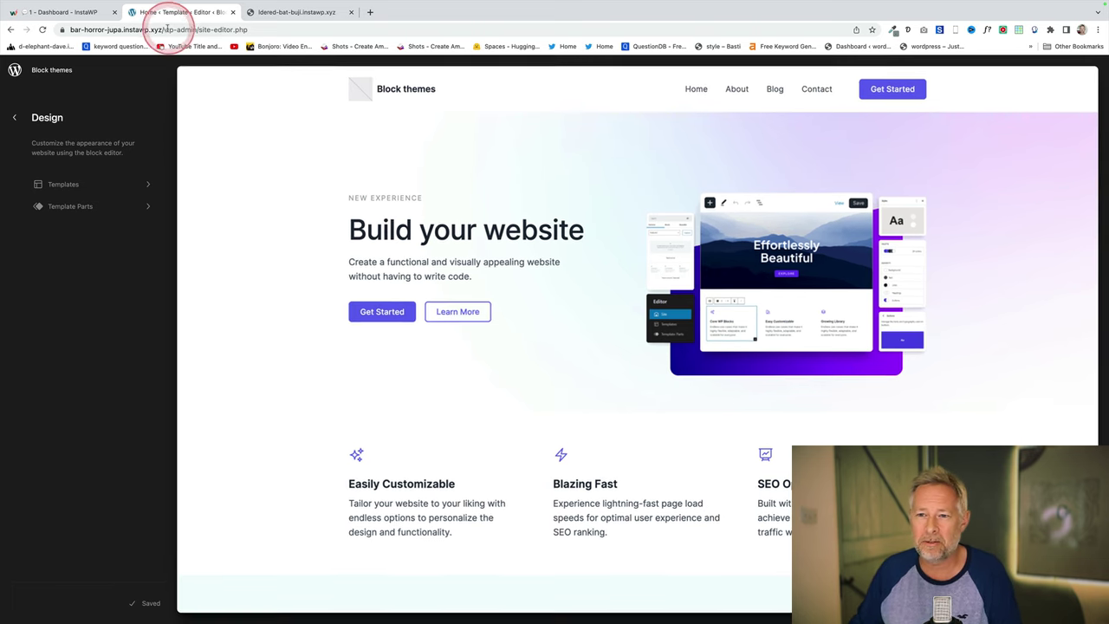
- Remove 'wp-admin/site-editor.php' from the address to load the site's front-end homepage
left_click_drag(186, 29, 320, 33)
key("BackSpace")
key("Return")
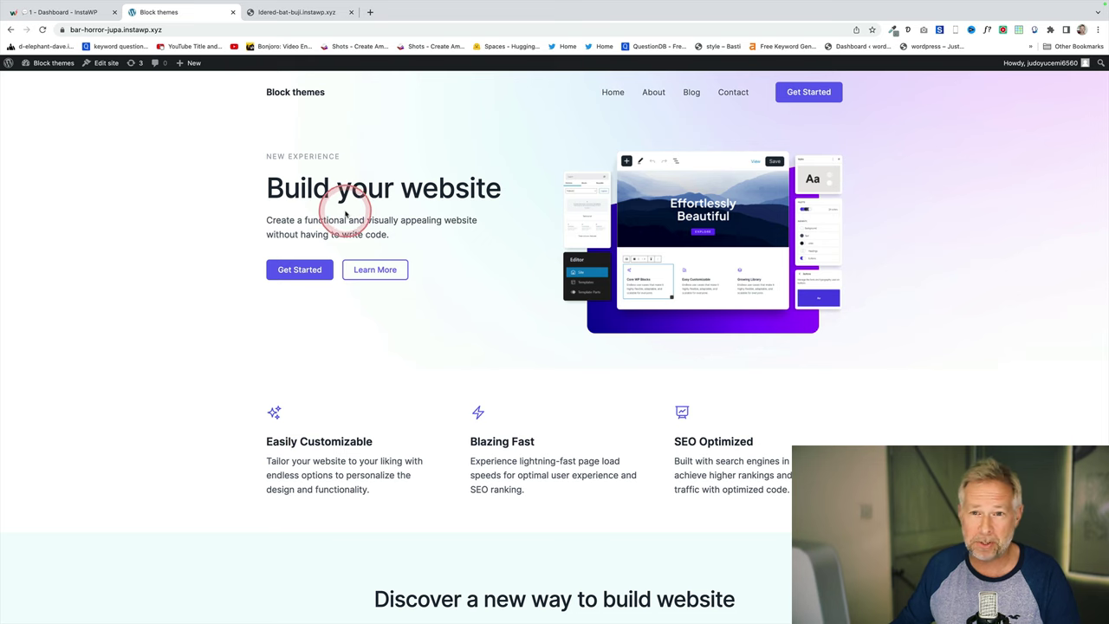
left_click(106, 64)
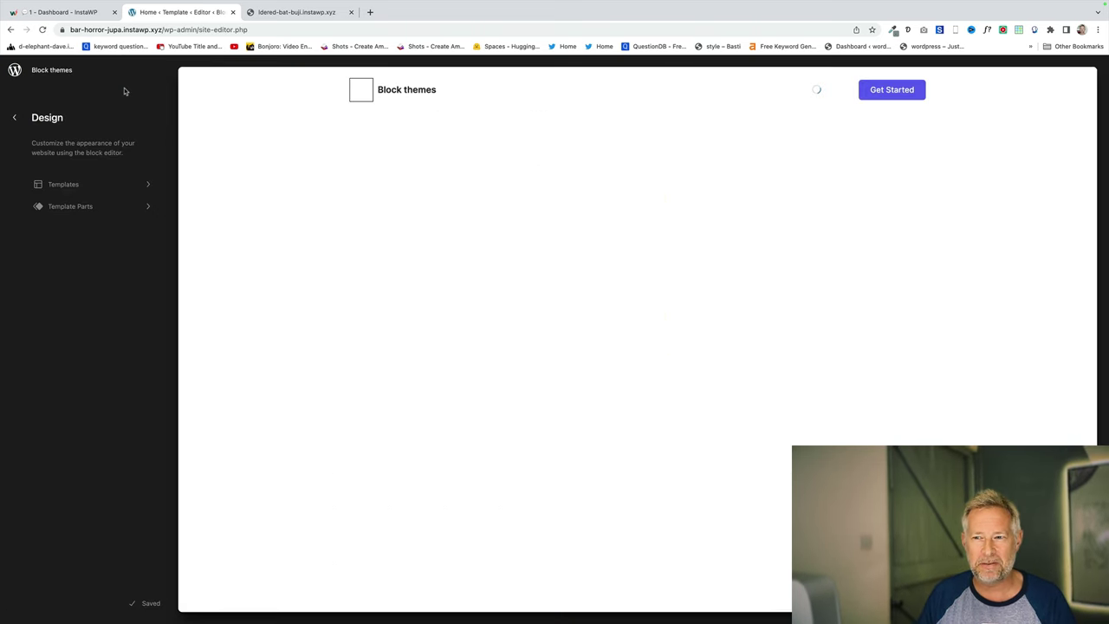
left_click(339, 161)
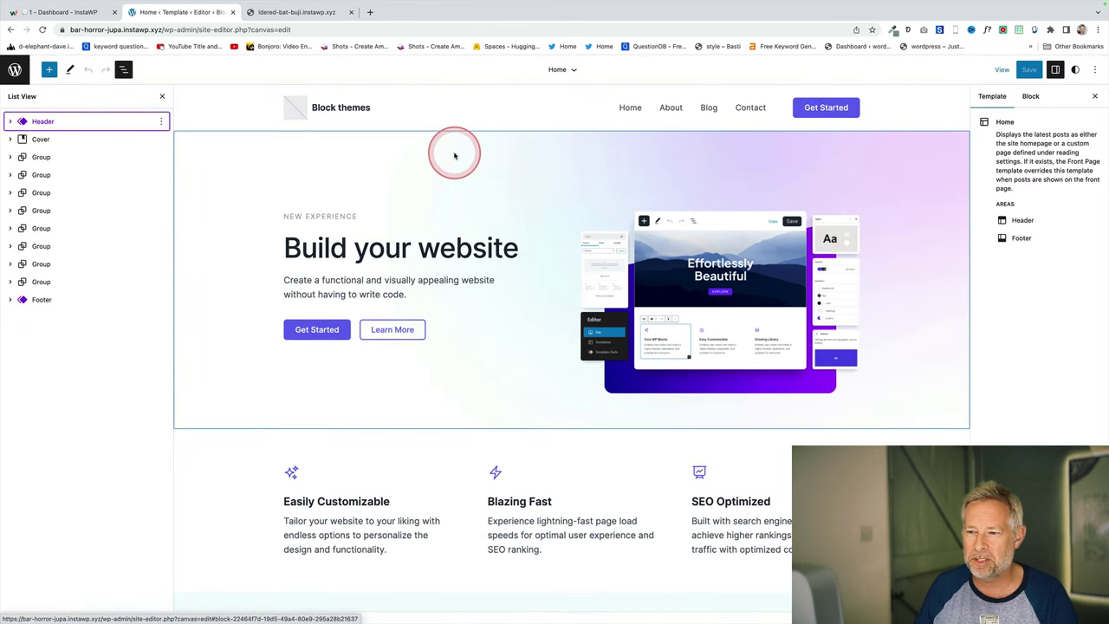
left_click(15, 71)
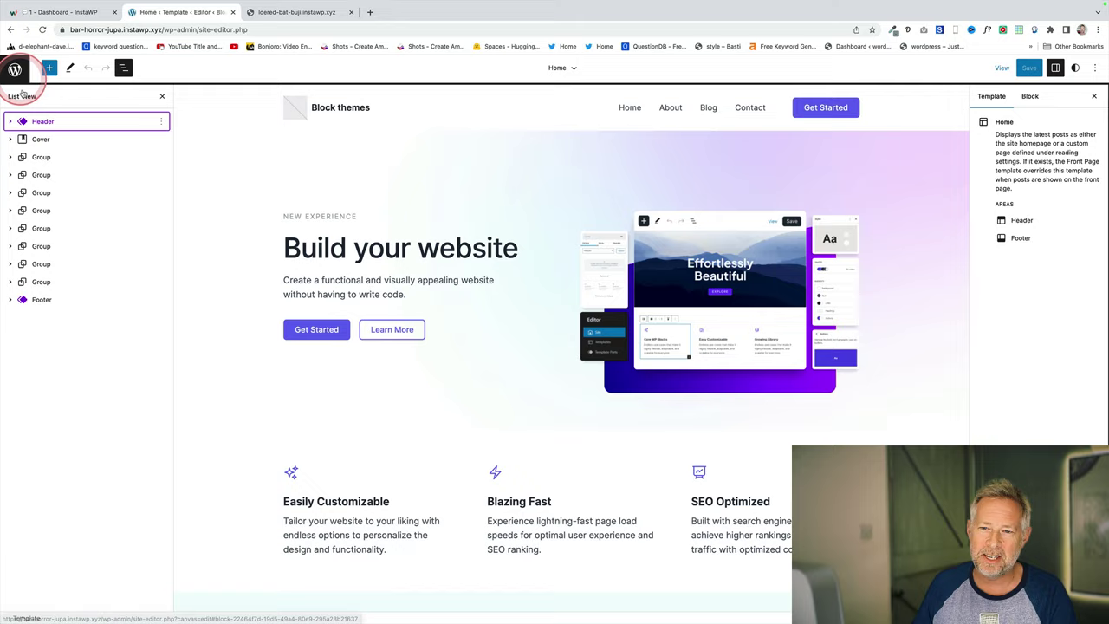
left_click(60, 182)
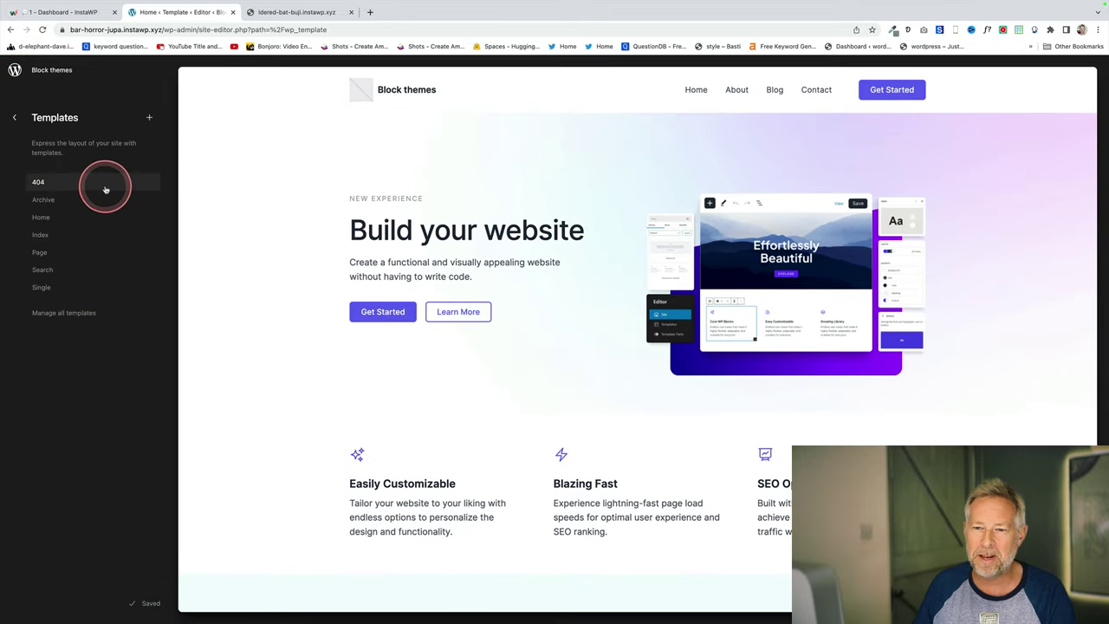
left_click(60, 218)
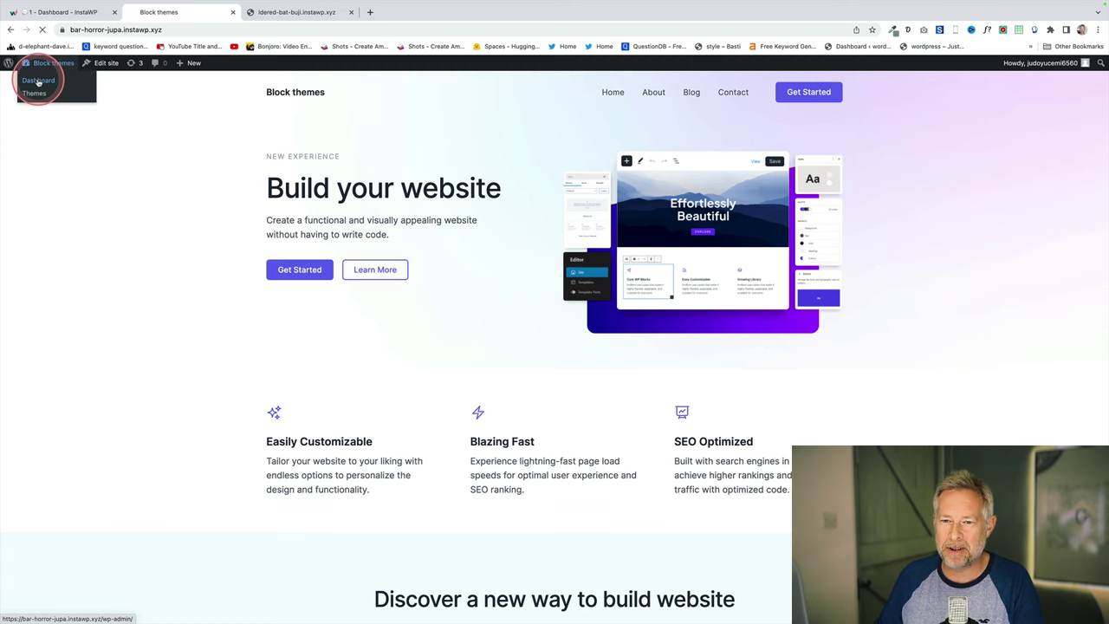
- In Settings > Reading, make Home the static homepage and Blog the posts page, then save
left_click(38, 81)
mouse_move(33, 283)
left_click(97, 300)
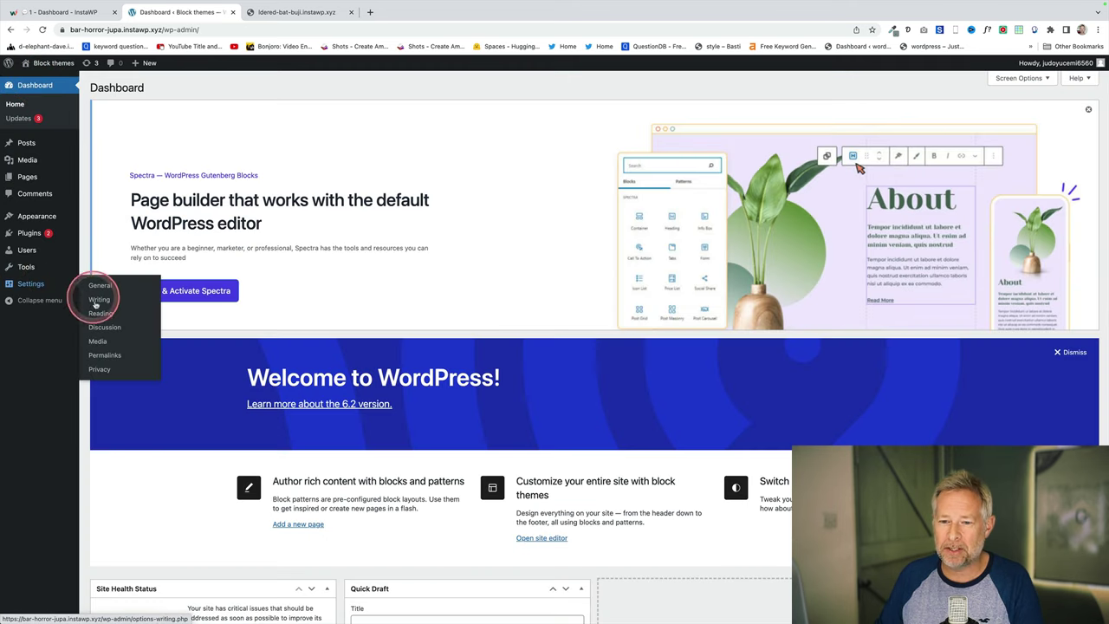
left_click(101, 312)
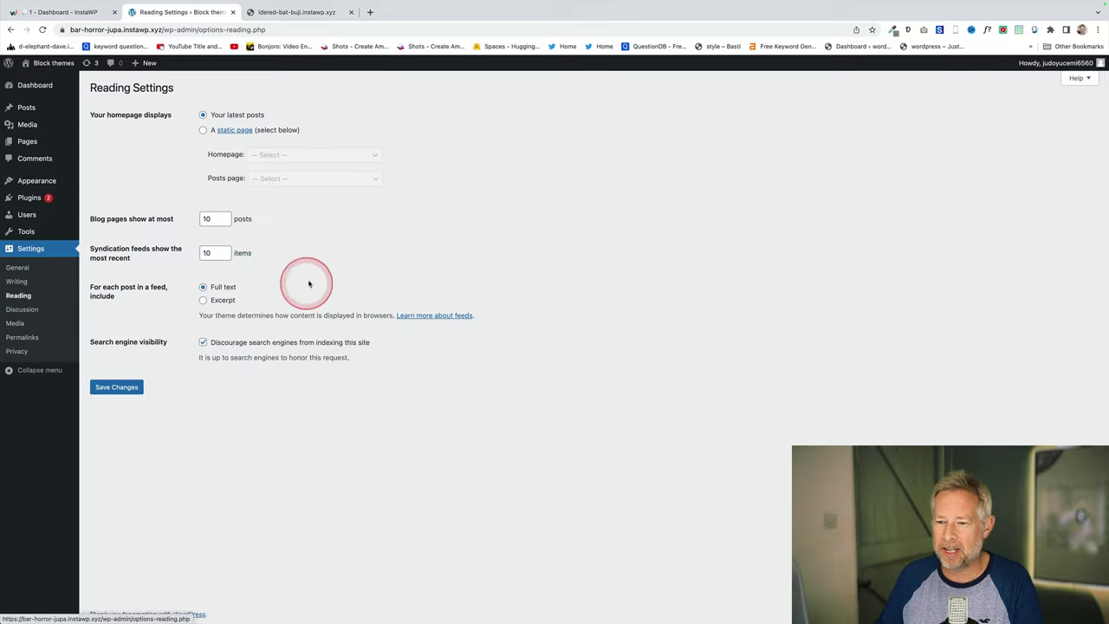
left_click(204, 130)
left_click(269, 155)
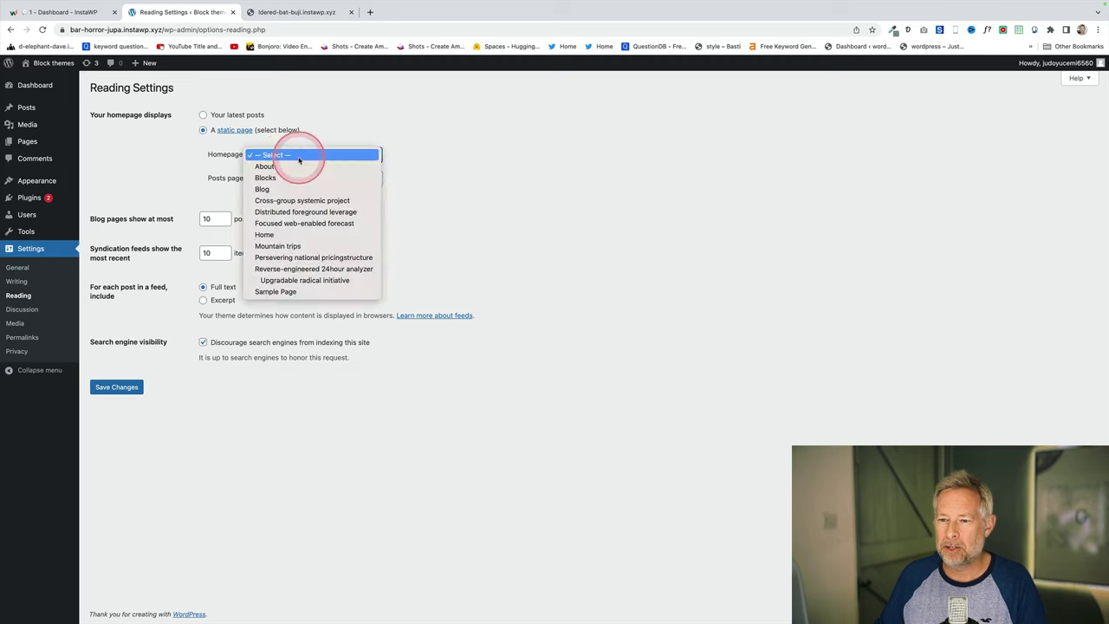
left_click(286, 235)
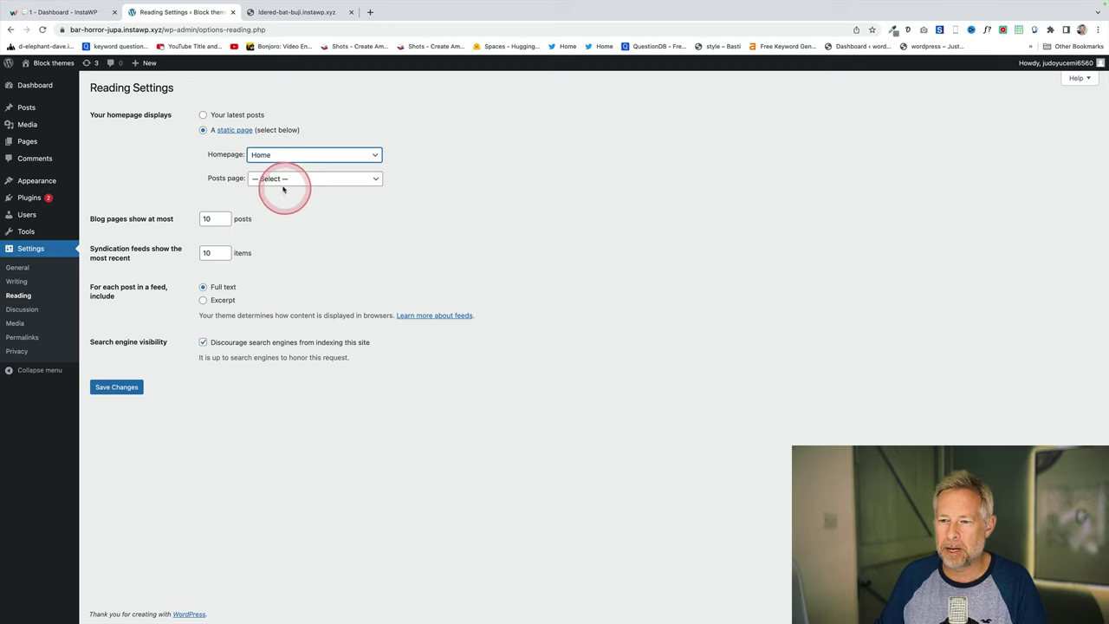
left_click(283, 179)
left_click(265, 212)
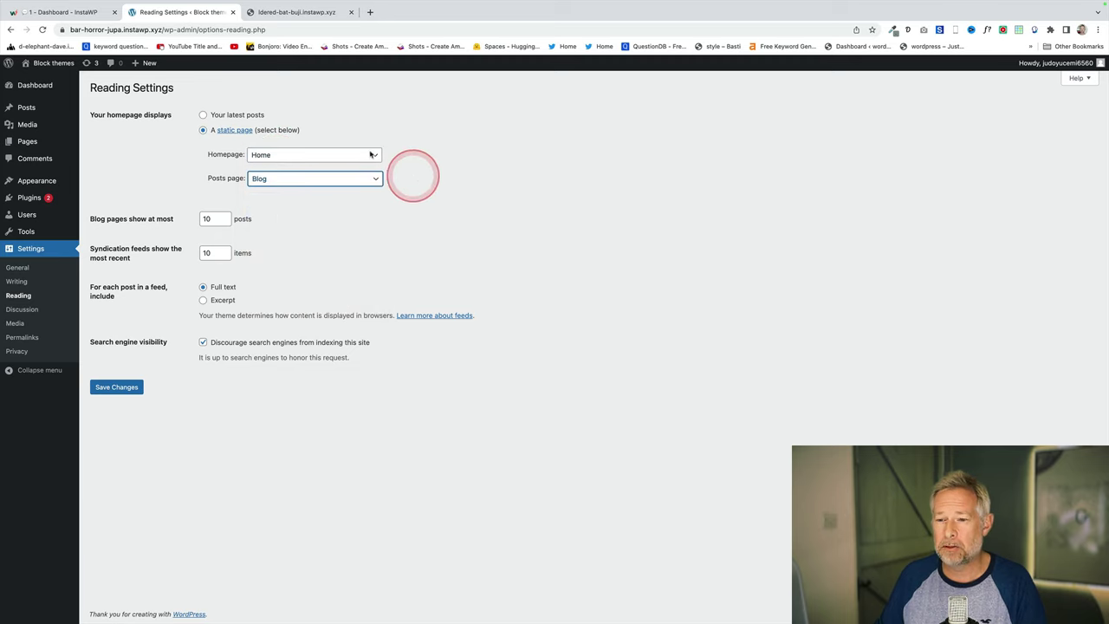
left_click(121, 387)
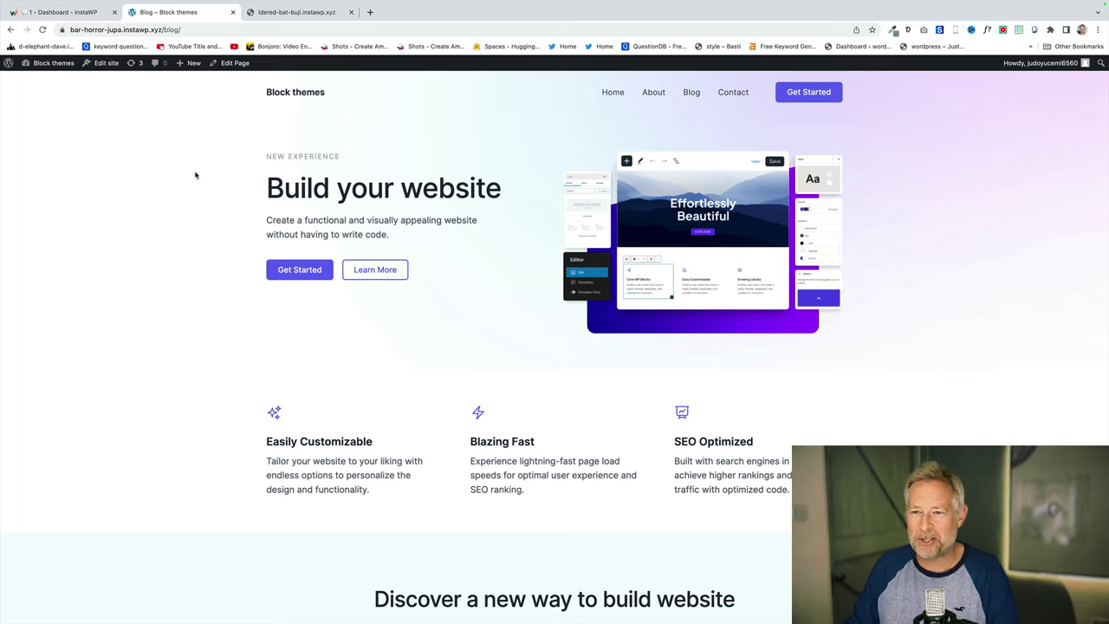
- Open the Home template from the Site Editor's Templates list and start editing it
left_click(105, 64)
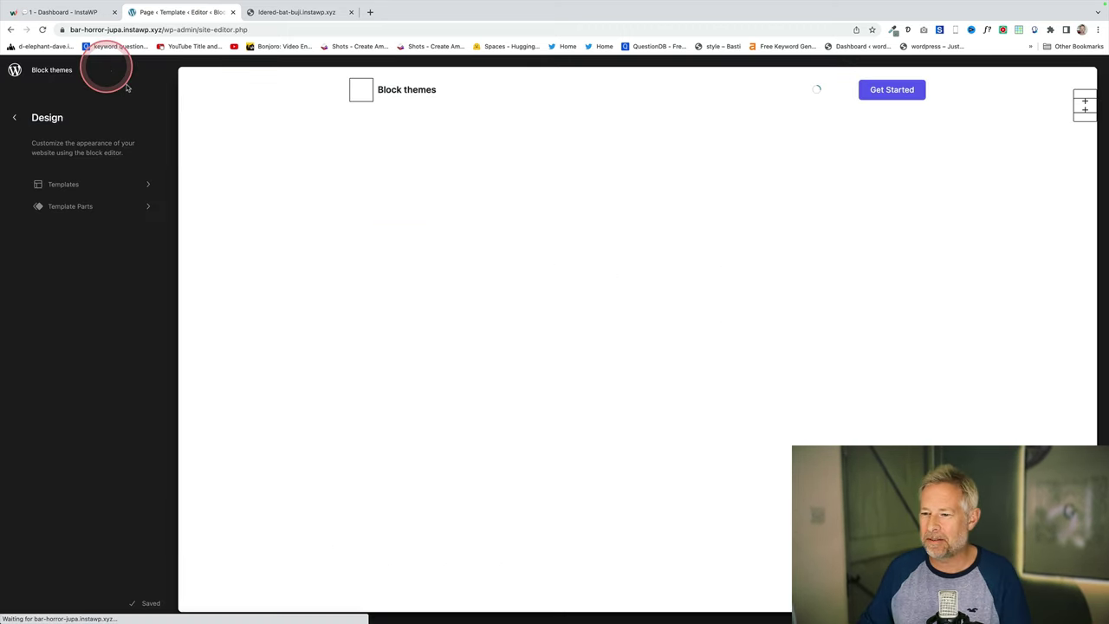
left_click(207, 181)
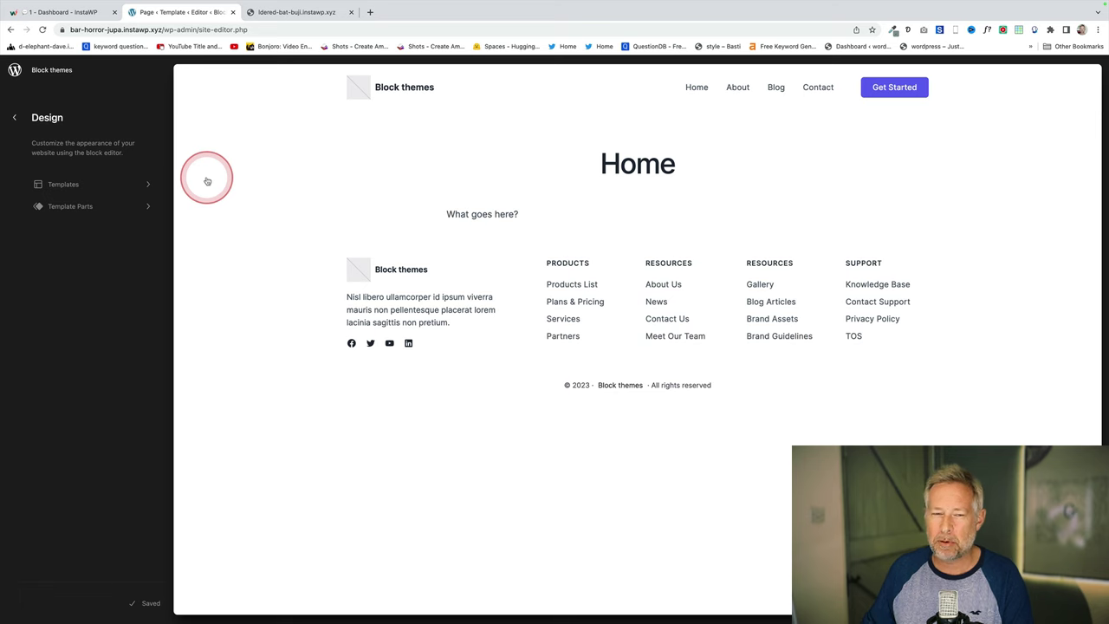
left_click(221, 191)
left_click(86, 186)
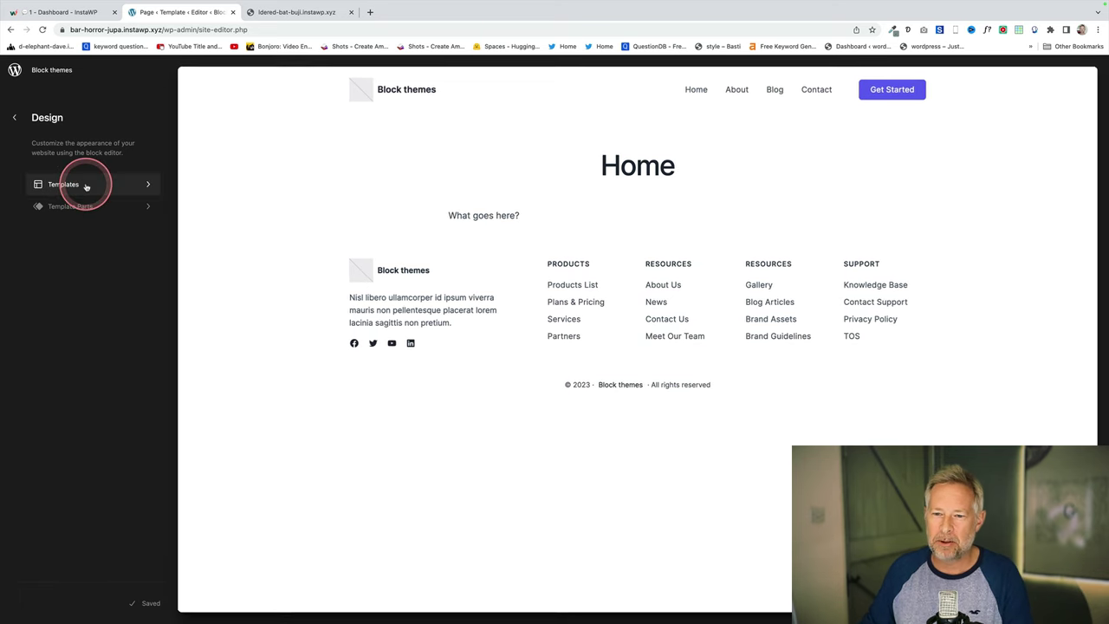
left_click(82, 217)
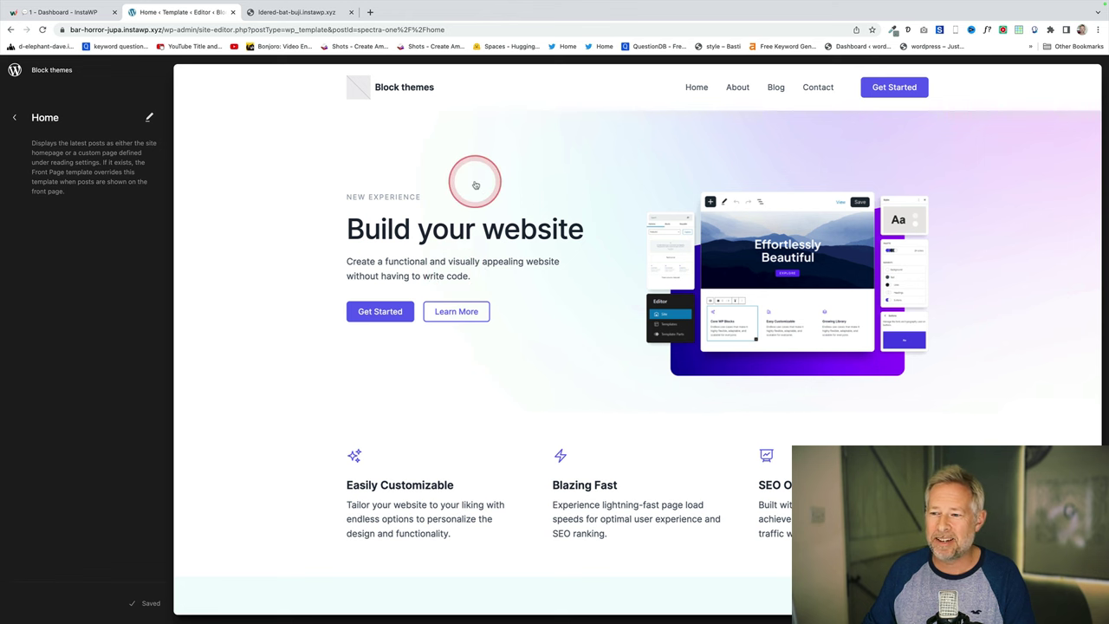
left_click(475, 183)
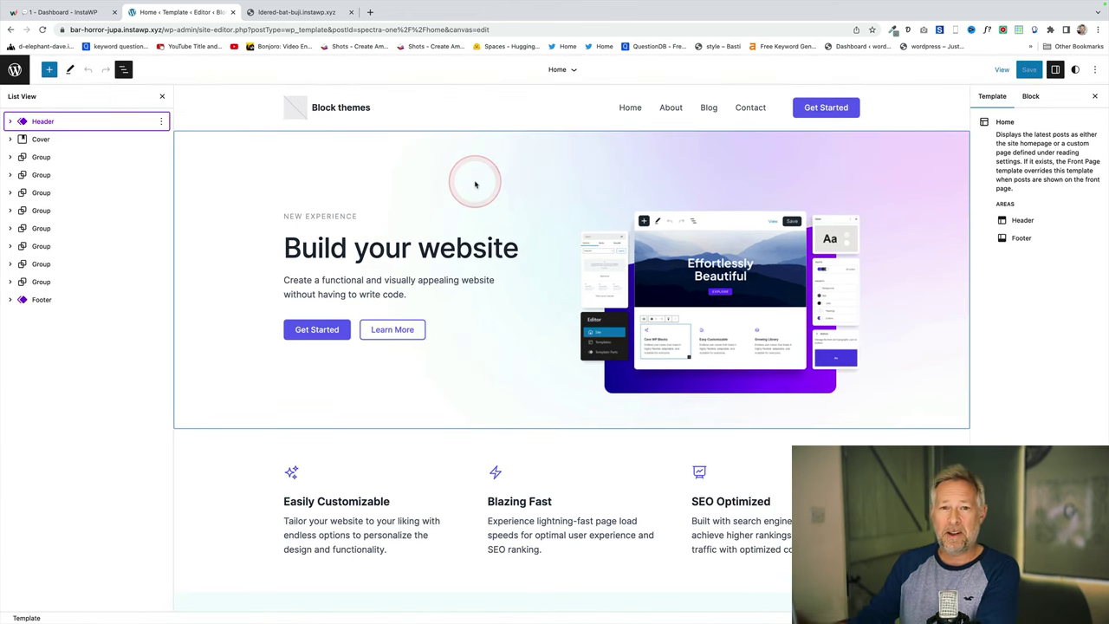
- Delete the nine blocks from the Cover through the last Group in the Home template
left_click(92, 139)
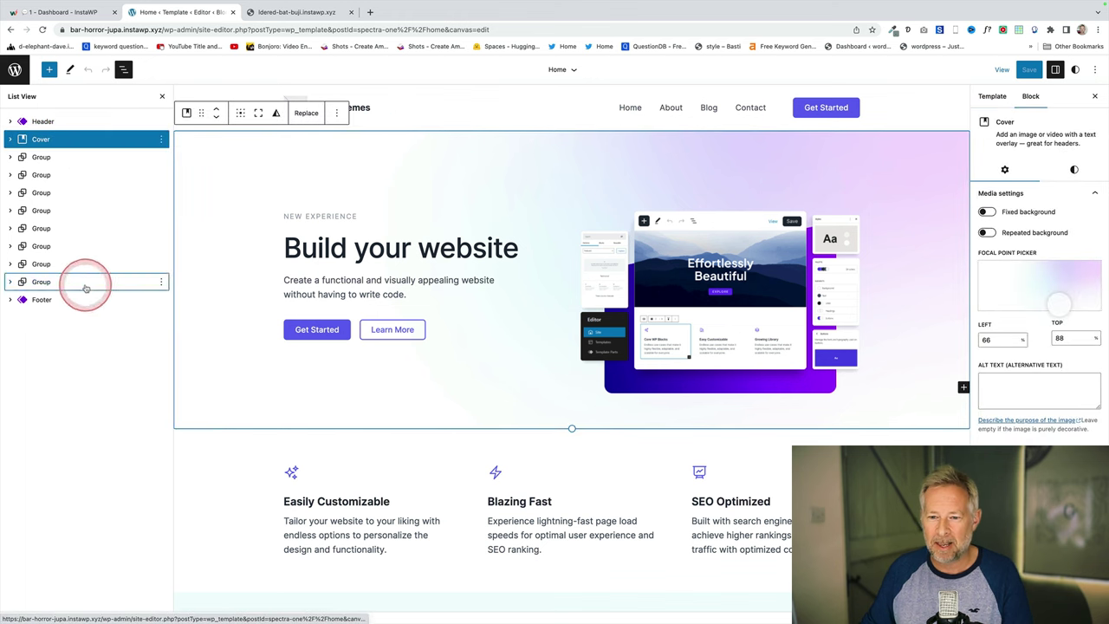
left_click(86, 286, "shift")
left_click(160, 139)
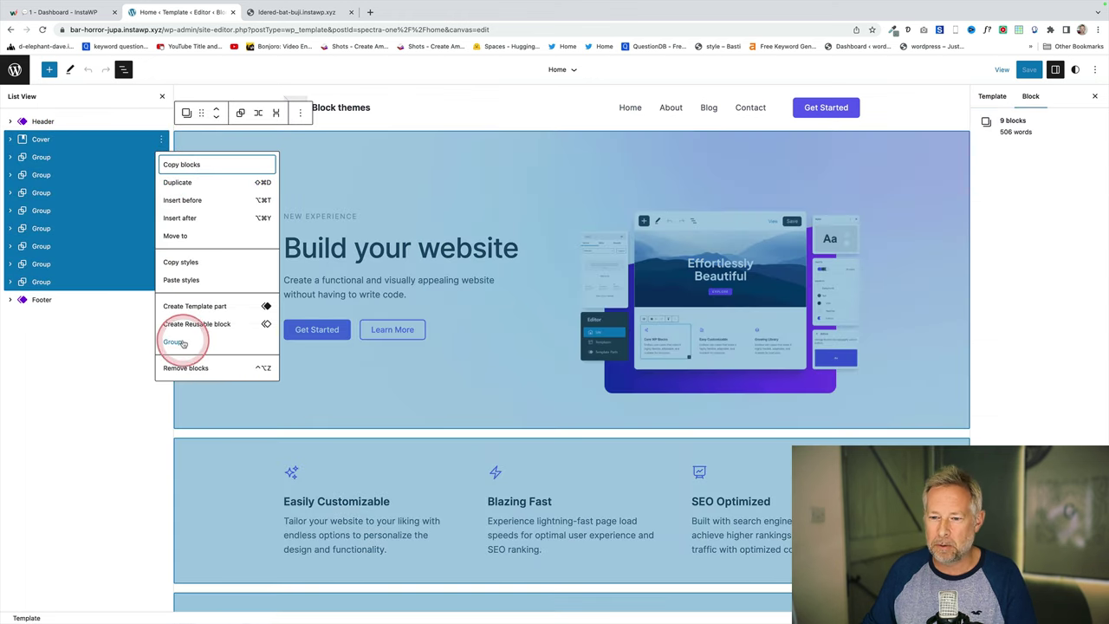
left_click(210, 367)
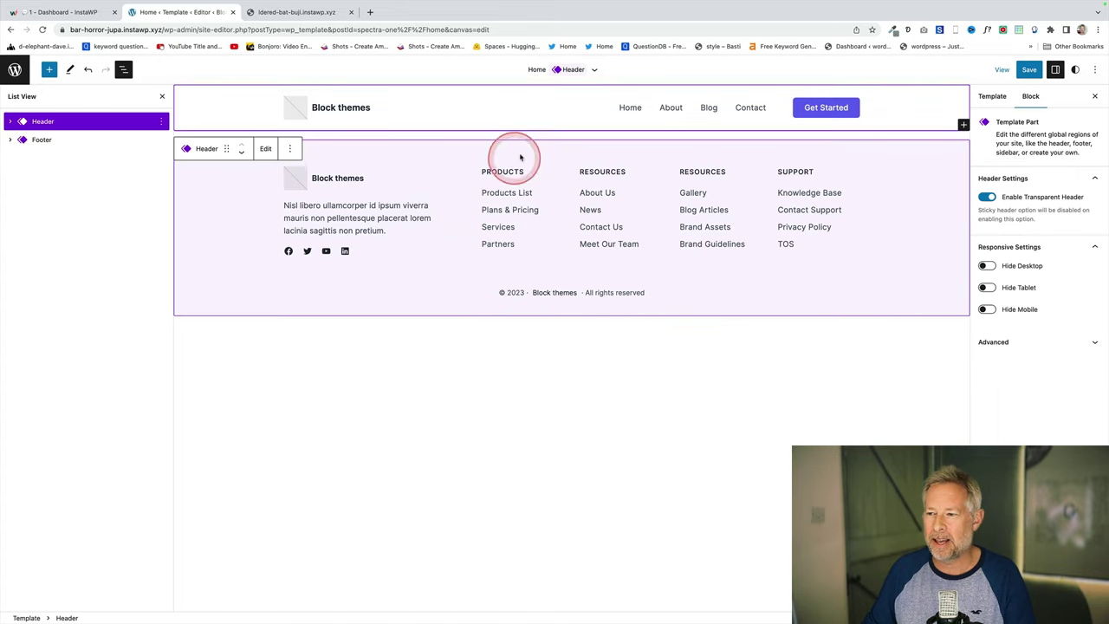
- Insert the Blog grid Latest Posts pattern from the Posts patterns category
left_click(49, 69)
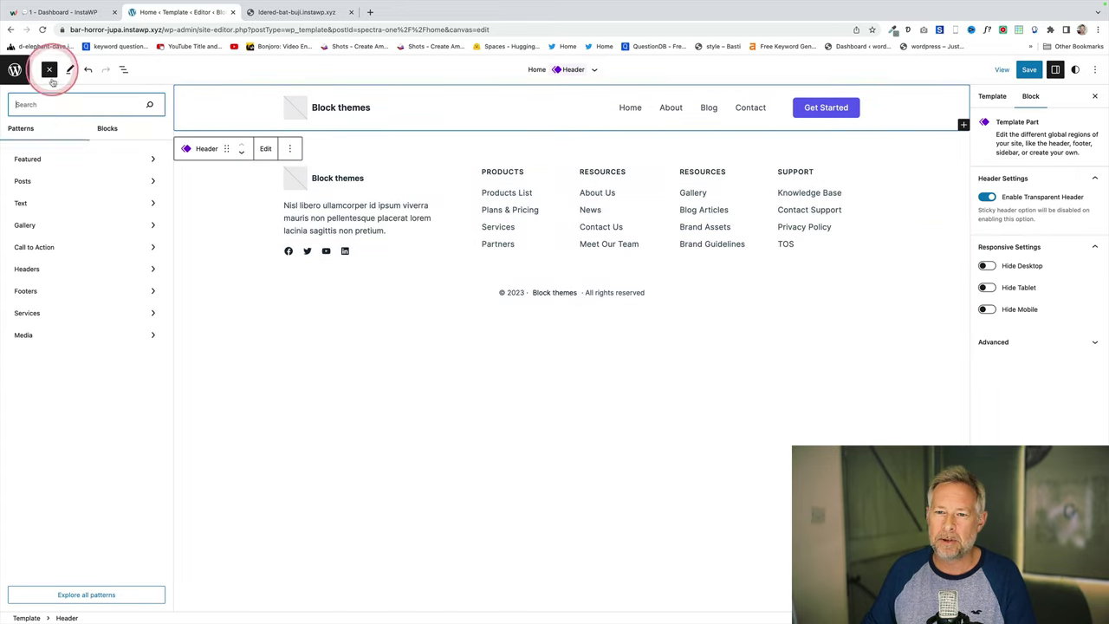
left_click(78, 127)
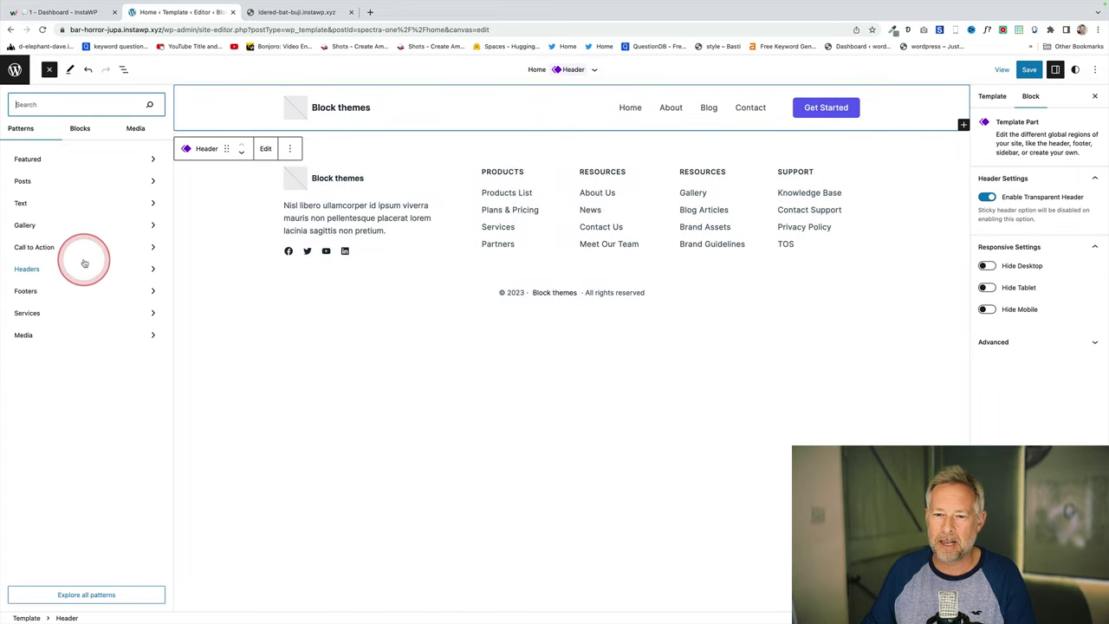
left_click(95, 185)
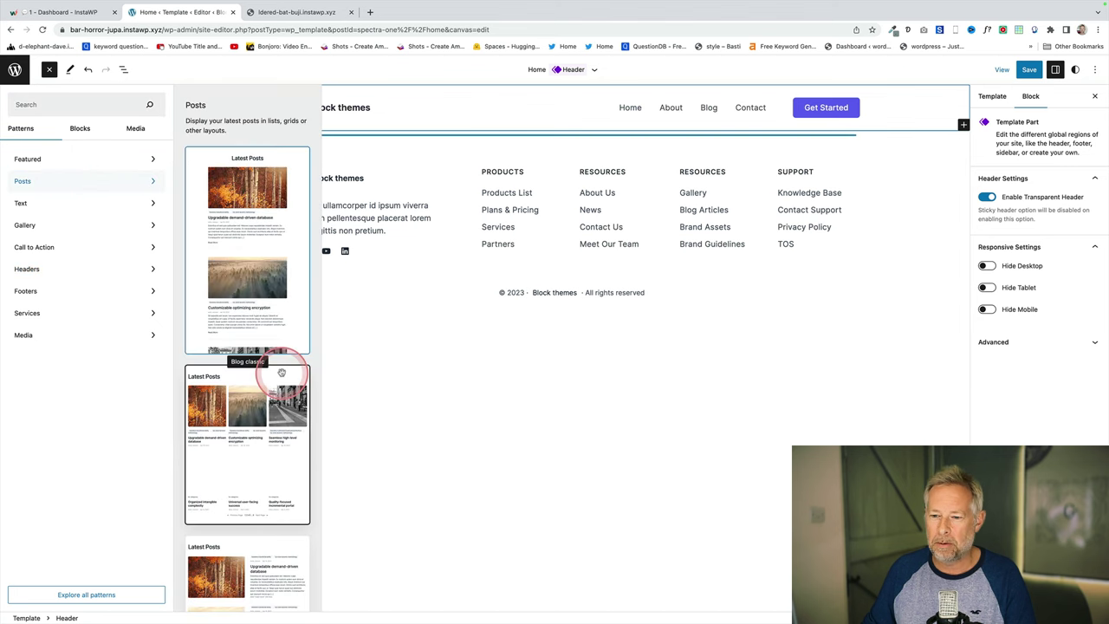
scroll(268, 381, "down", 5)
left_click(244, 264)
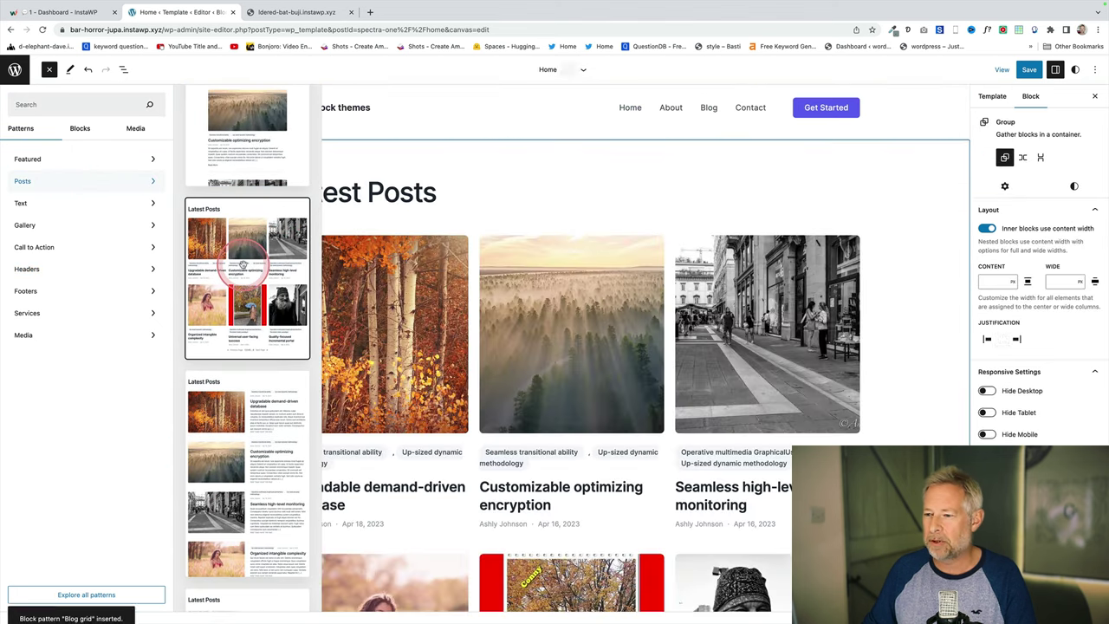
left_click(788, 137)
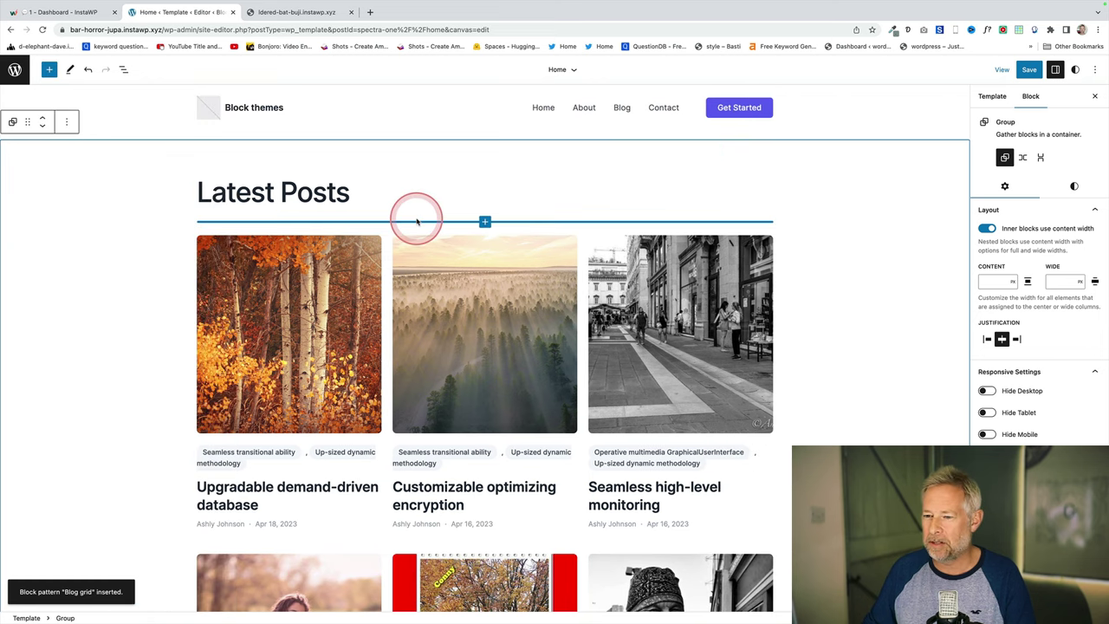
scroll(433, 251, "down", 3)
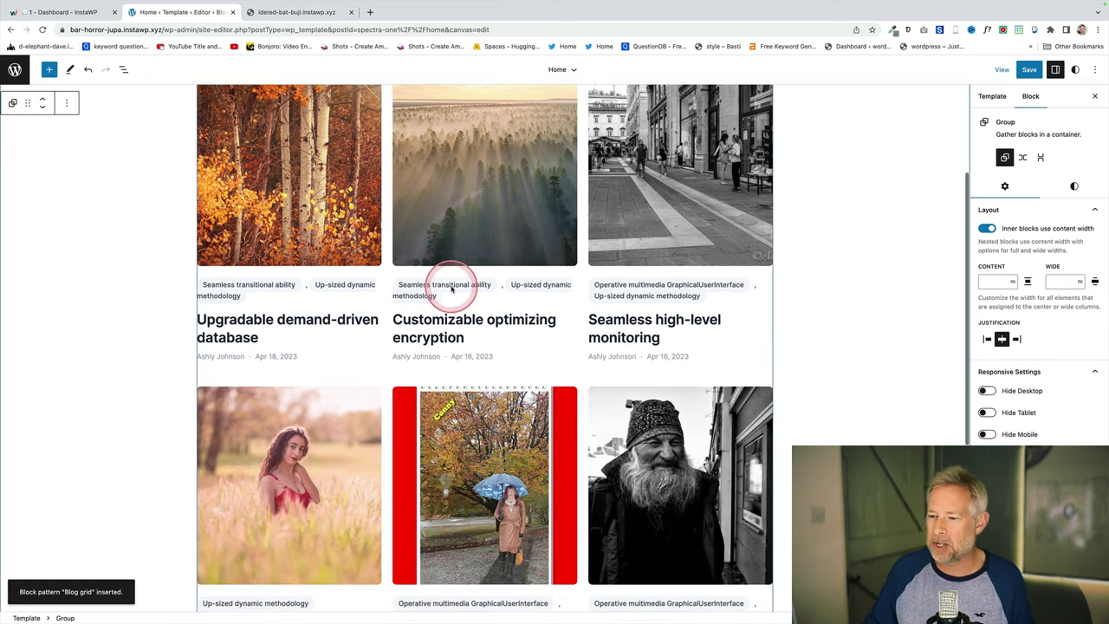
scroll(454, 288, "down", 2)
scroll(454, 288, "up", 5)
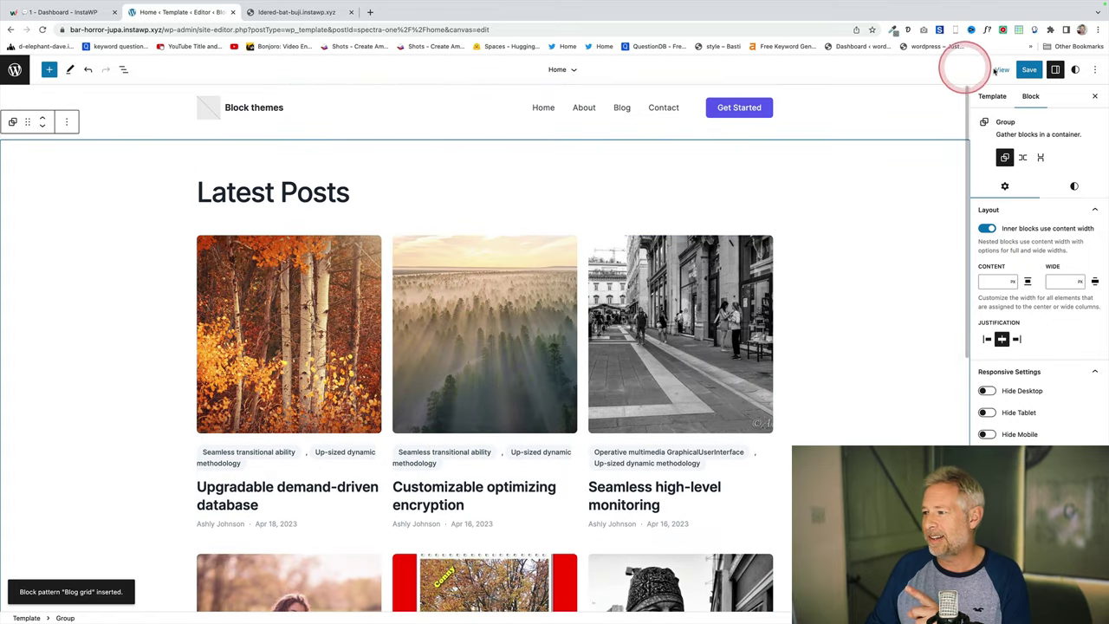
- Save the site changes and trim the browser address down to the bare domain
left_click(1023, 71)
left_click(1005, 69)
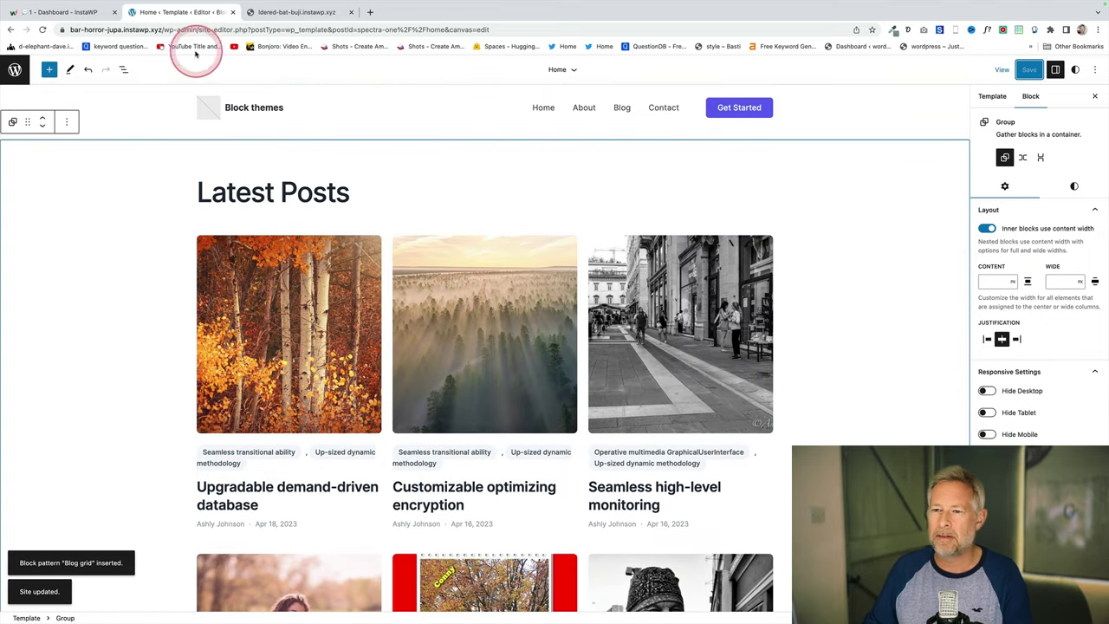
left_click_drag(163, 29, 664, 35)
key("BackSpace")
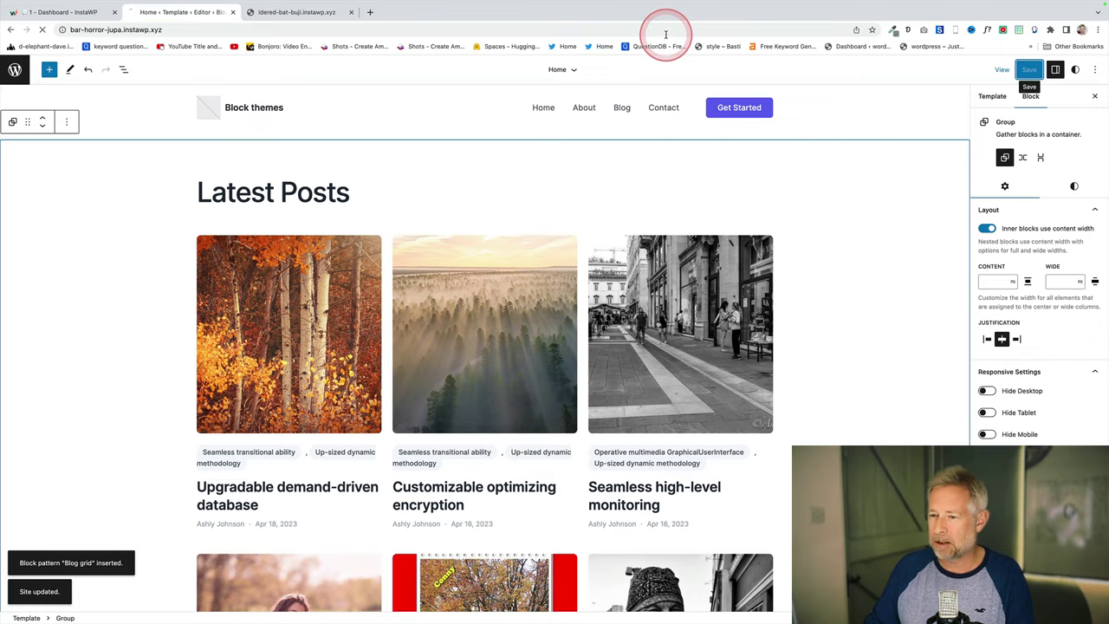
- View the Blog page and its Upgradable demand-driven database post, then reopen the Site Editor
key("Return")
left_click(691, 92)
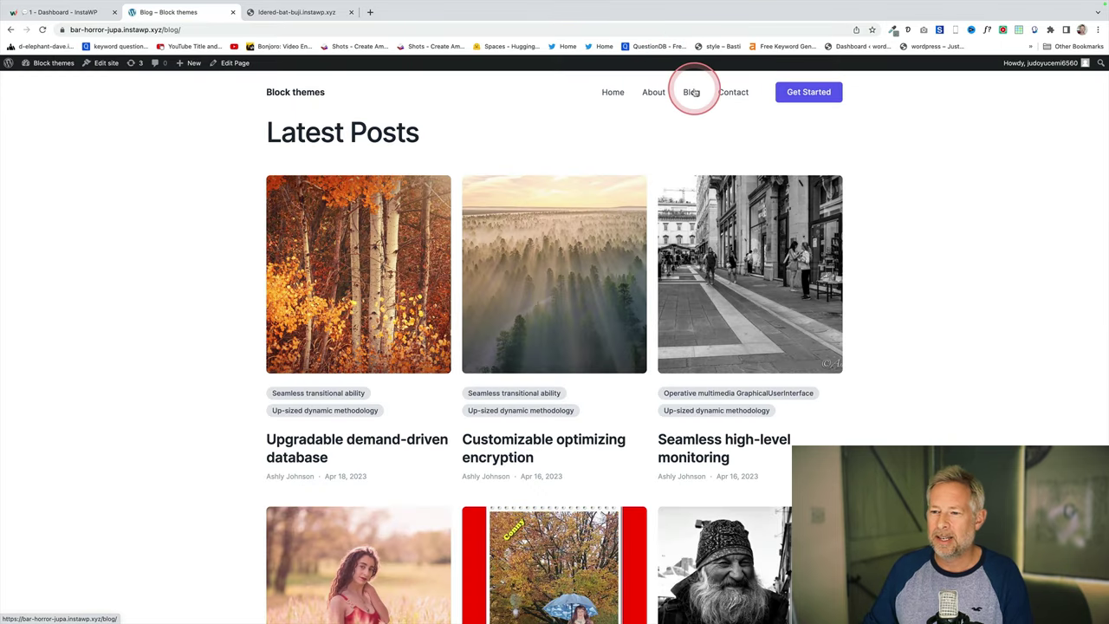
scroll(415, 244, "down", 3)
scroll(415, 245, "up", 3)
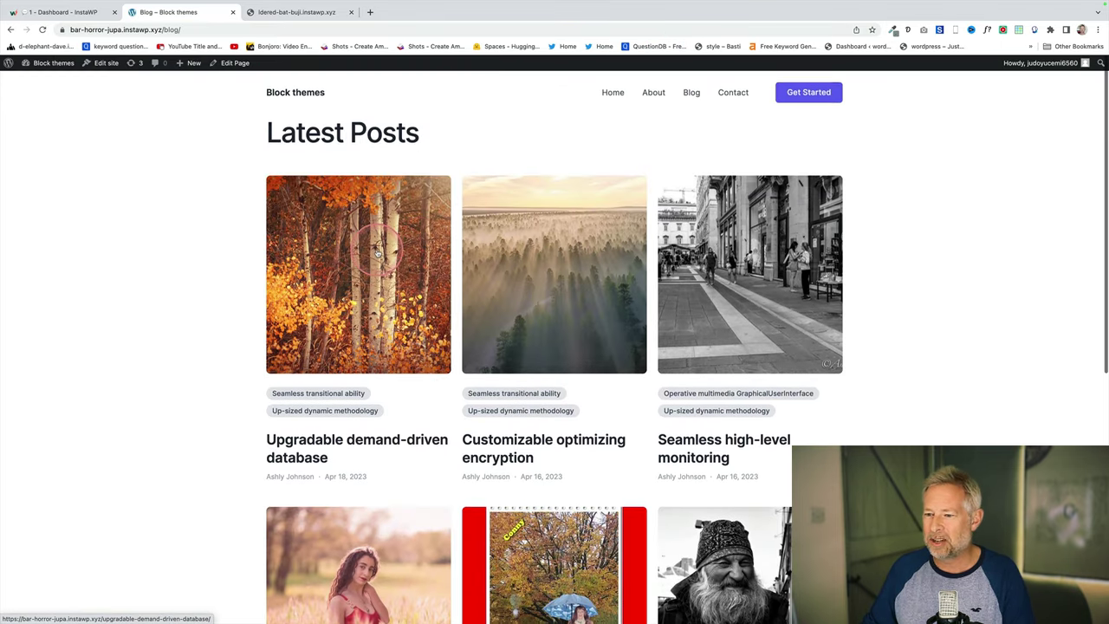
left_click(378, 251)
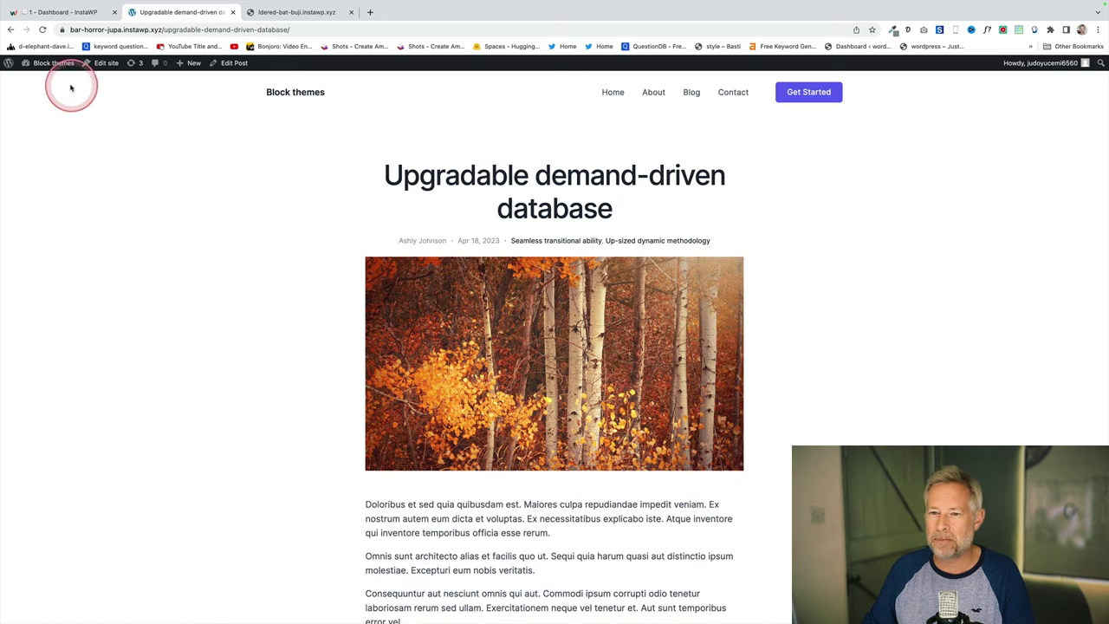
left_click(88, 69)
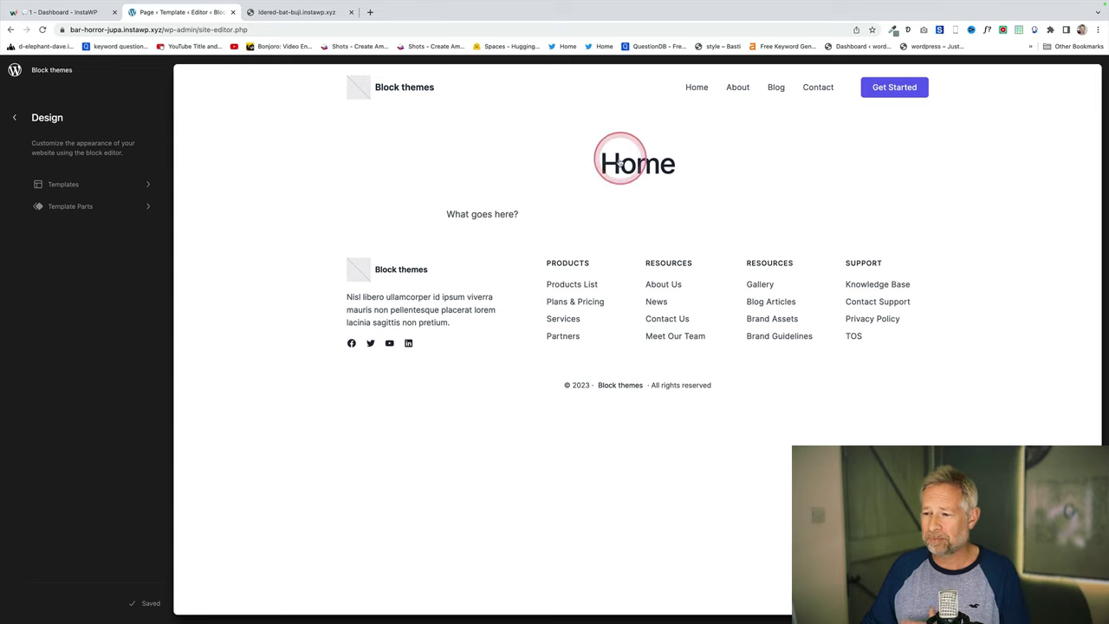
- In the Page template preview, select the Home title and the Post Content paragraph
left_click(582, 182)
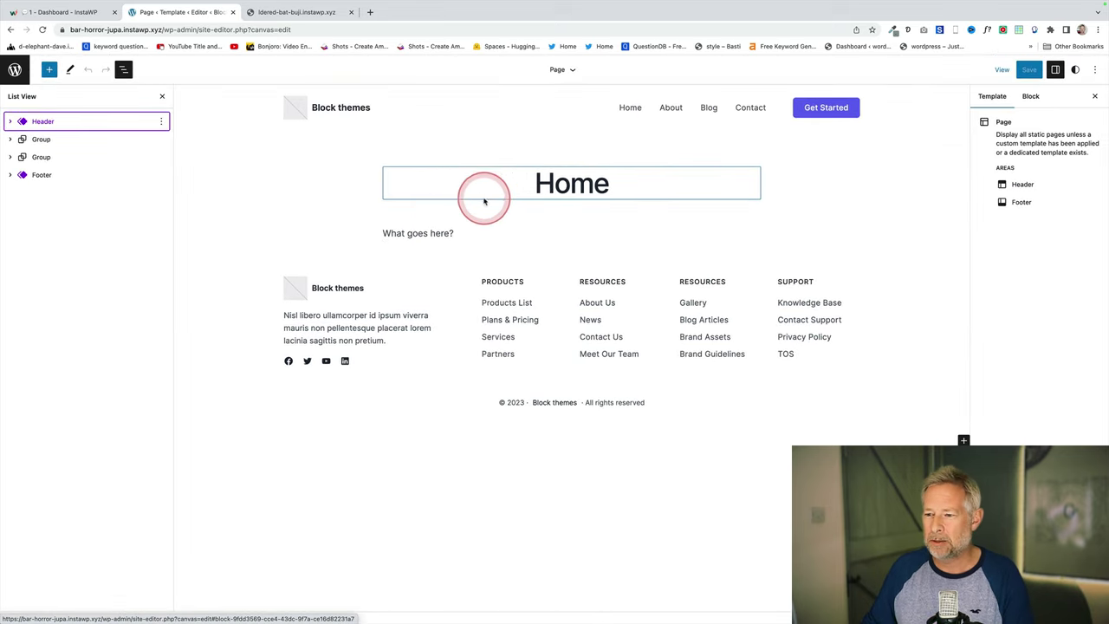
left_click(501, 192)
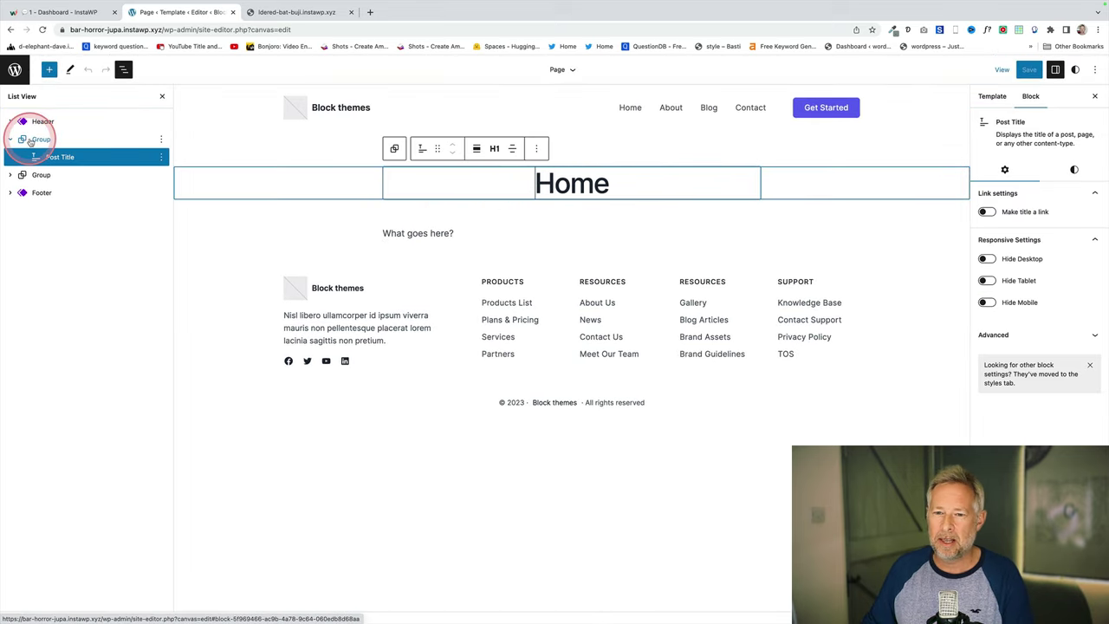
left_click(501, 187)
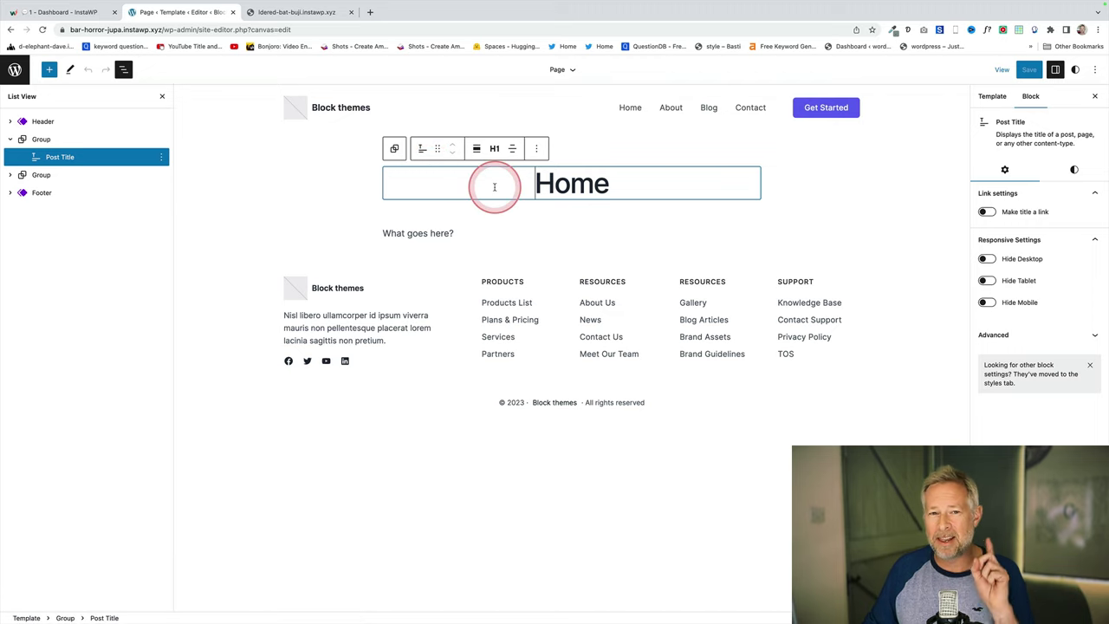
left_click(452, 234)
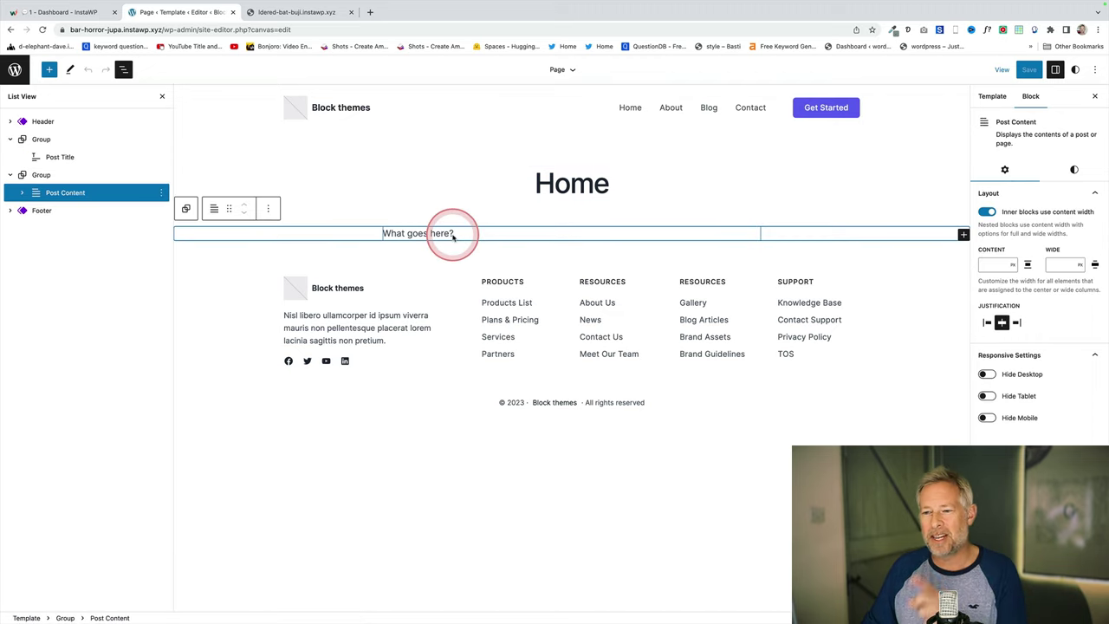
left_click(452, 234)
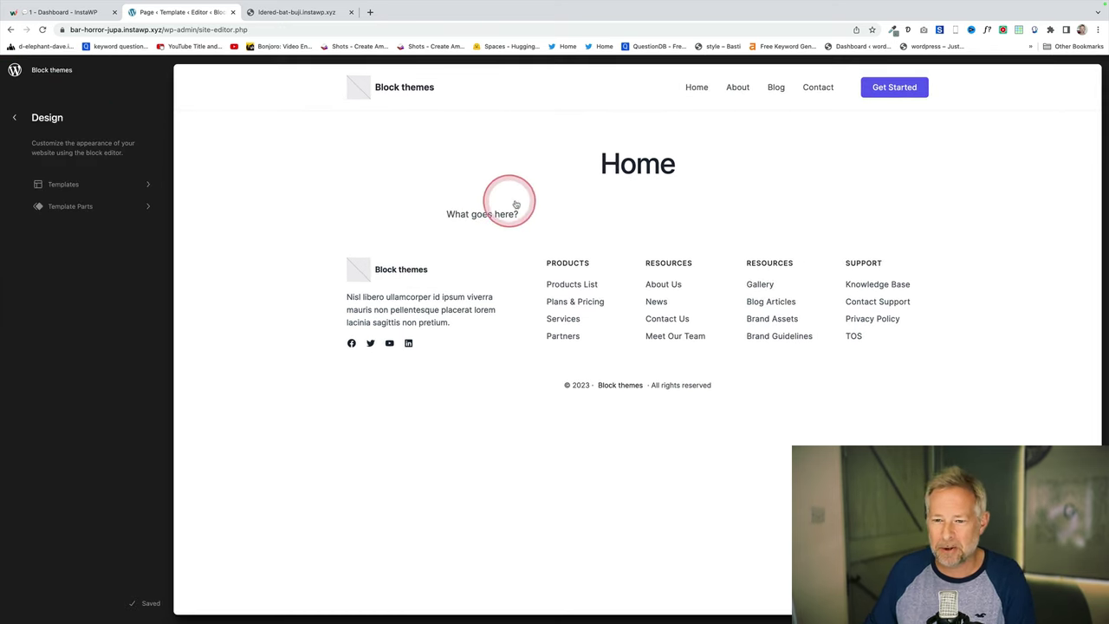
- Expand both Groups in List View to inspect the Post Title and Post Content blocks
left_click(437, 213)
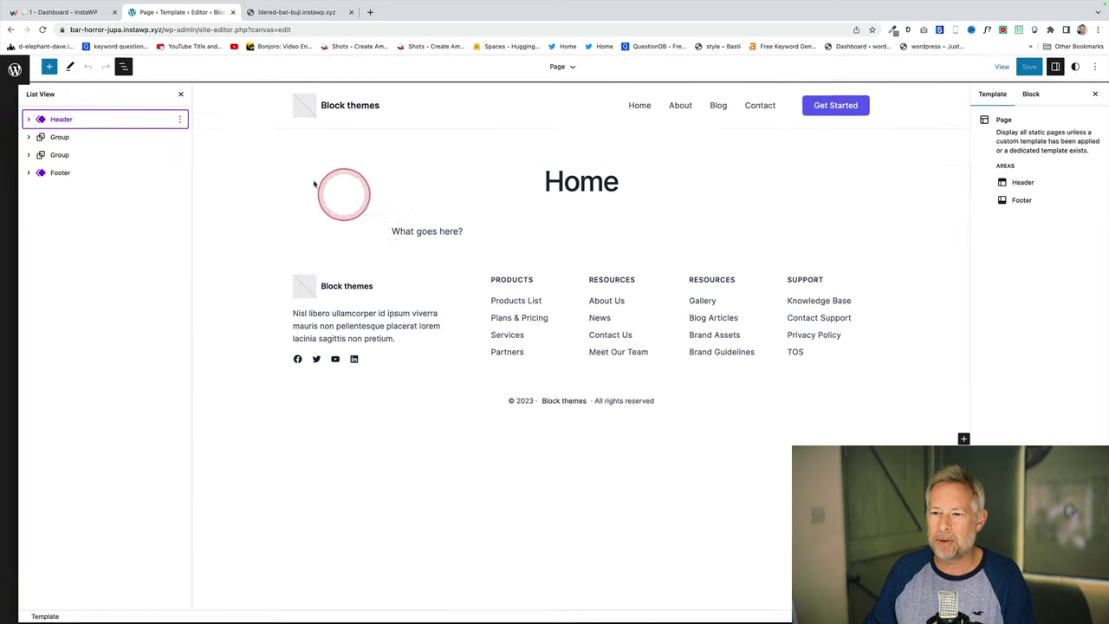
left_click(60, 139)
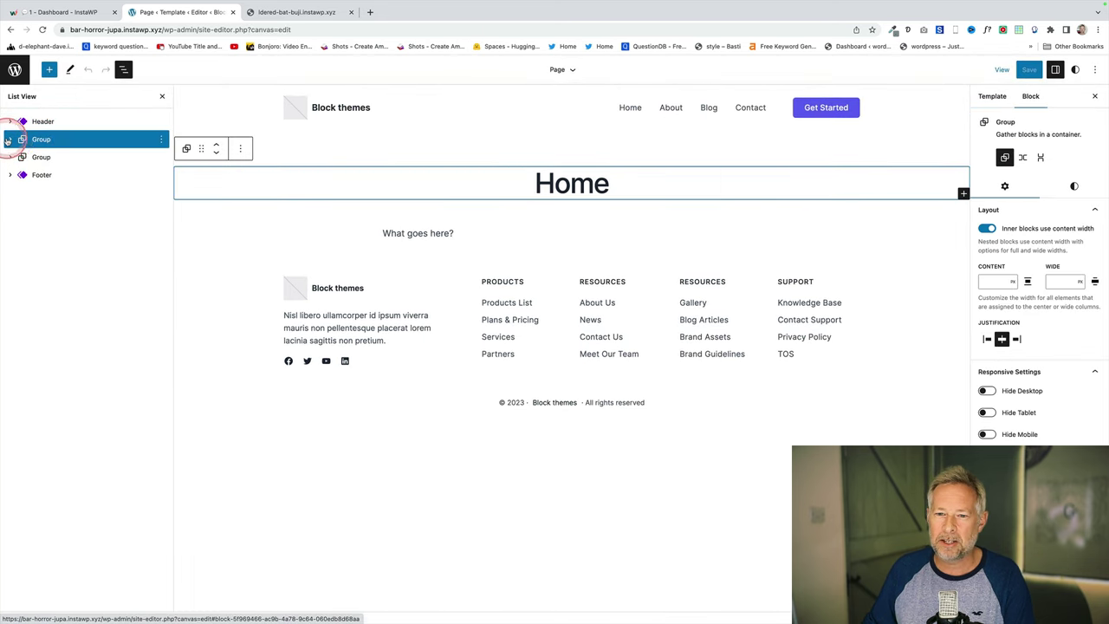
left_click(10, 140)
left_click(56, 157)
left_click(10, 175)
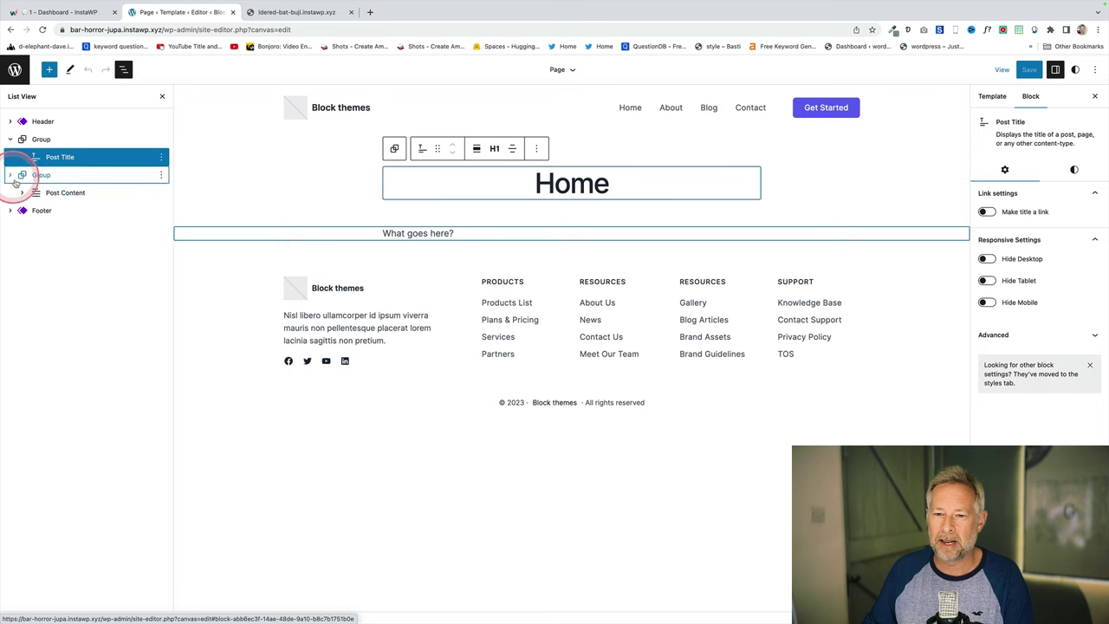
left_click(48, 191)
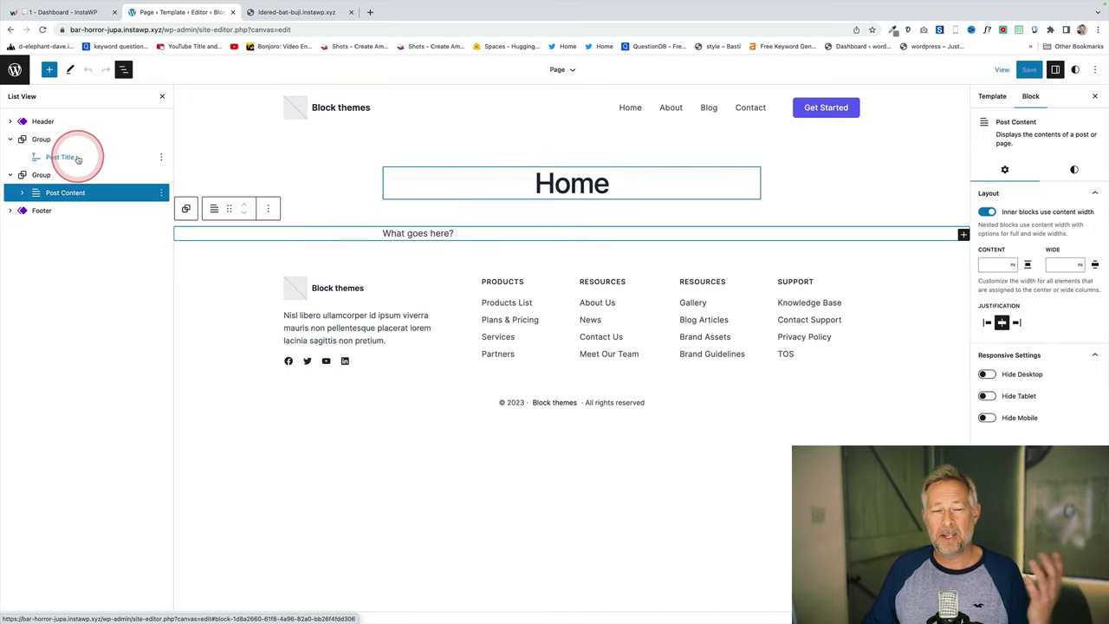
left_click_drag(78, 159, 190, 179)
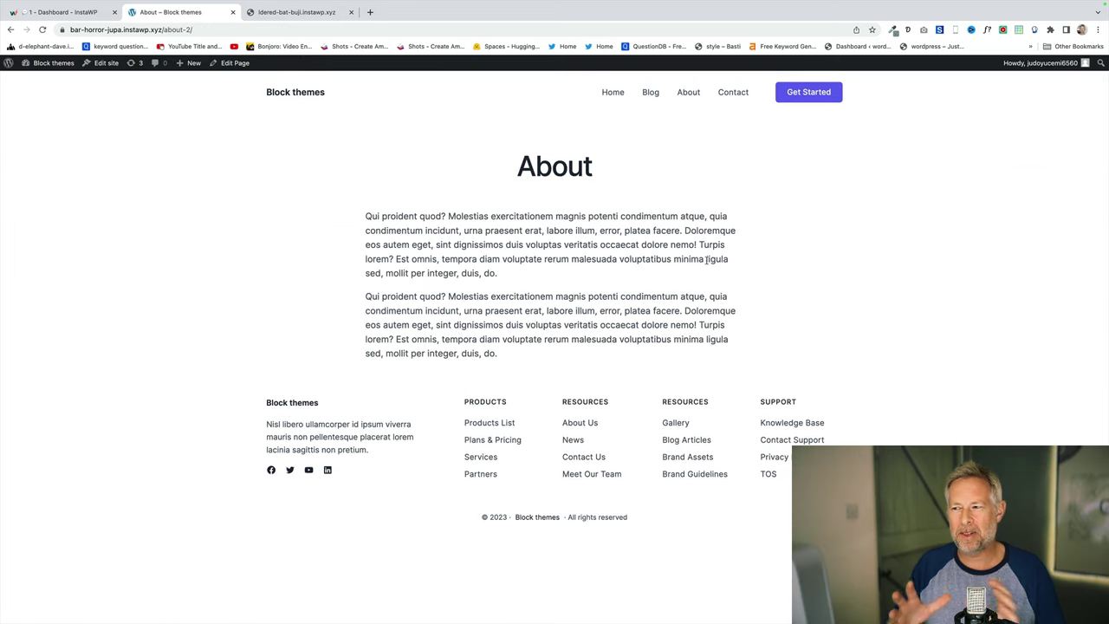
- Check the front-end home page's Home title and the About page, then reopen the Site Editor
left_click(612, 99)
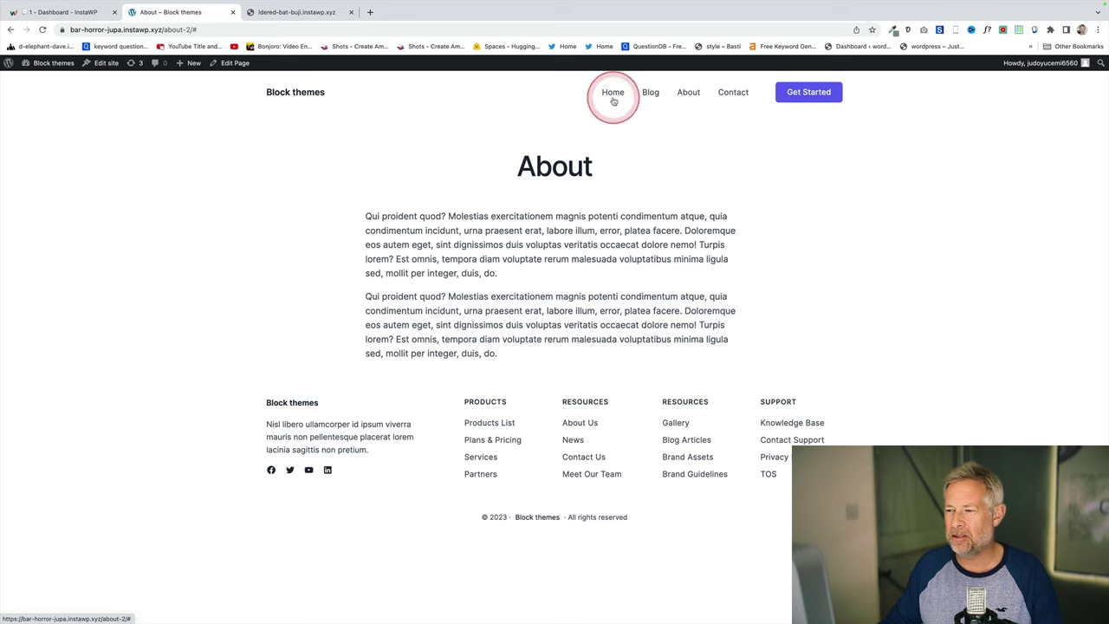
left_click(305, 93)
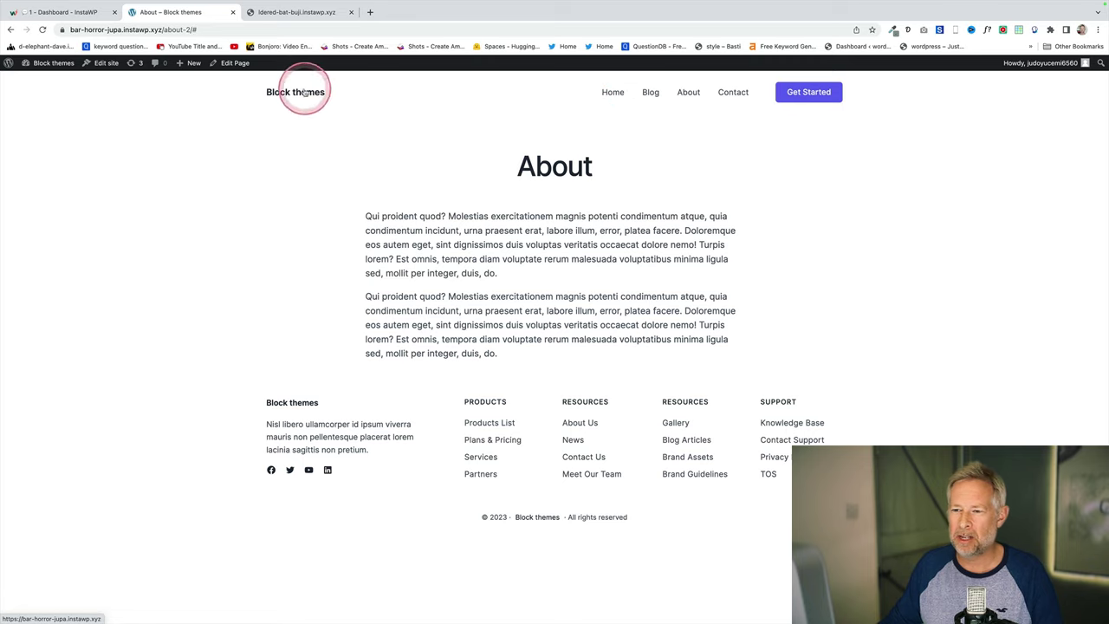
left_click_drag(616, 168, 511, 168)
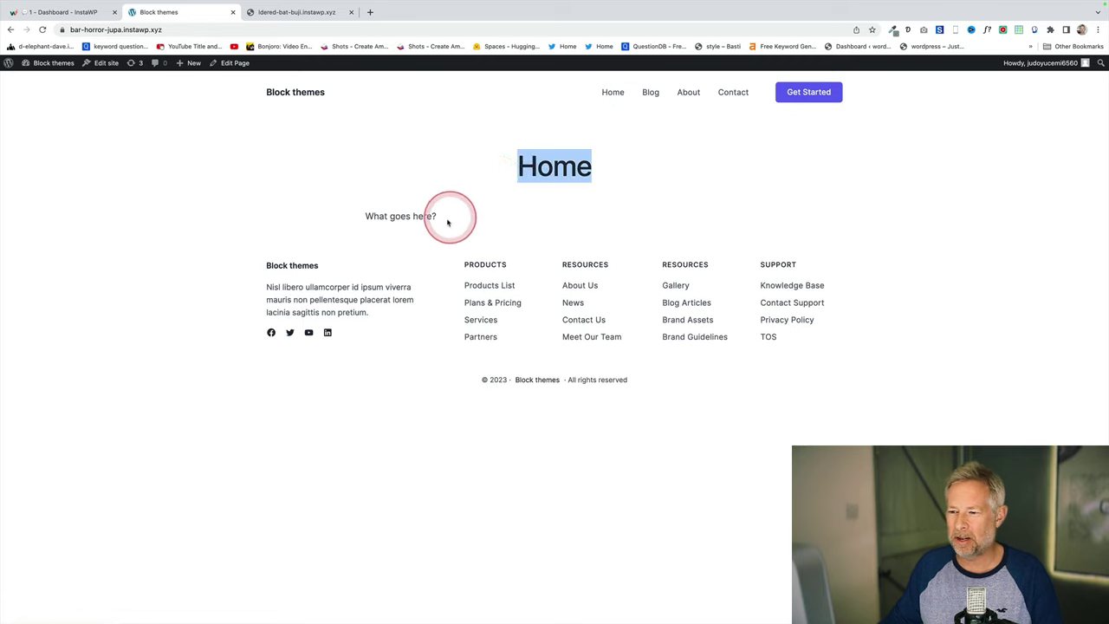
left_click(686, 92)
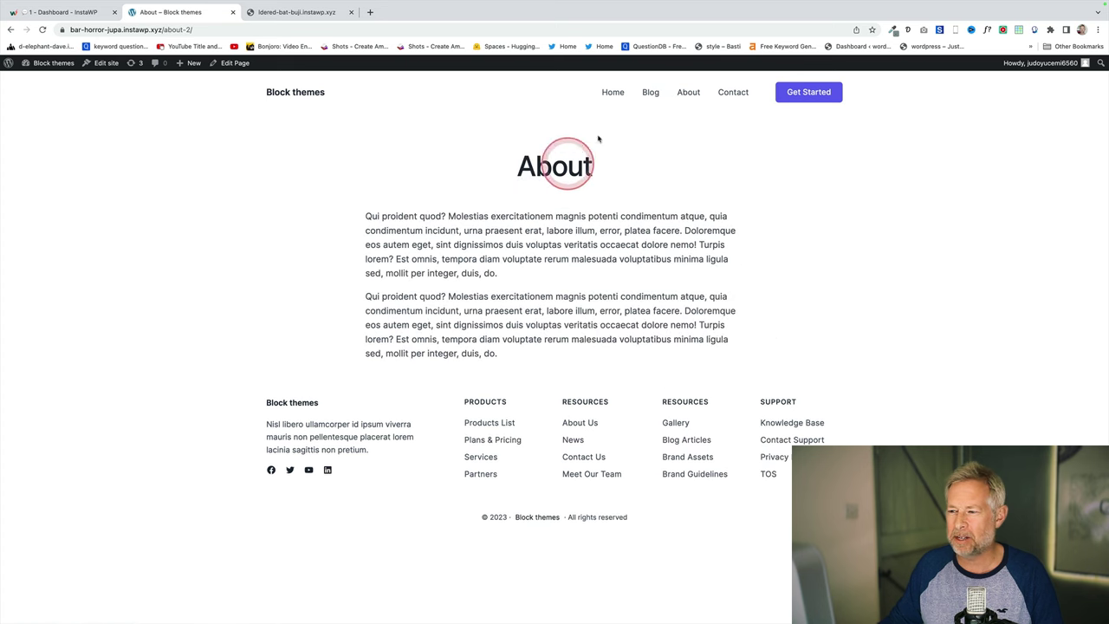
left_click(303, 93)
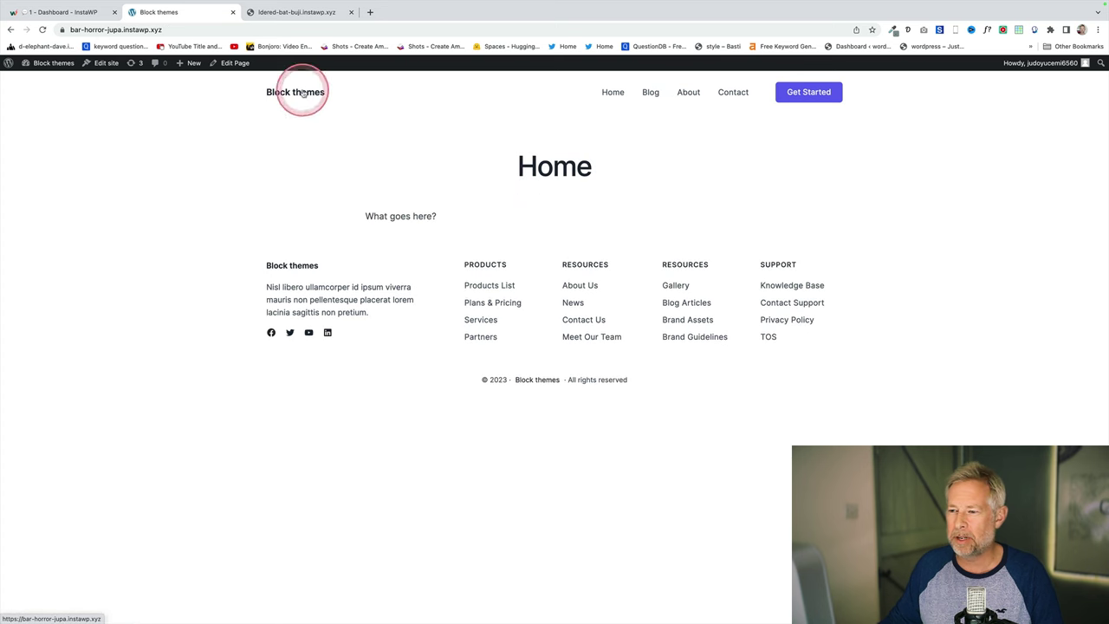
left_click_drag(627, 188, 431, 170)
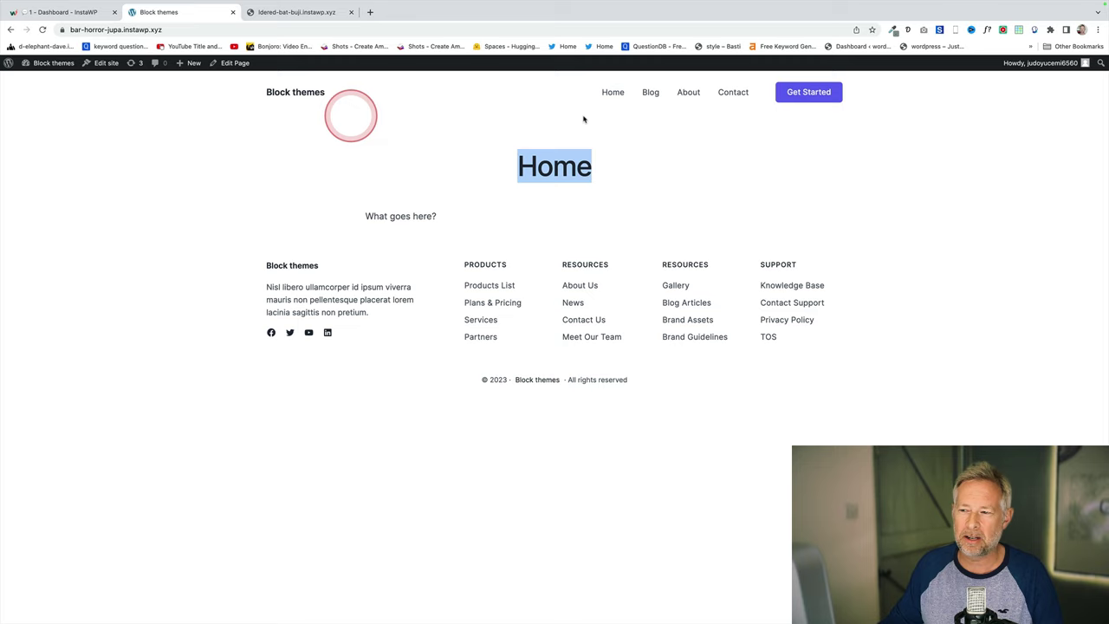
left_click(634, 208)
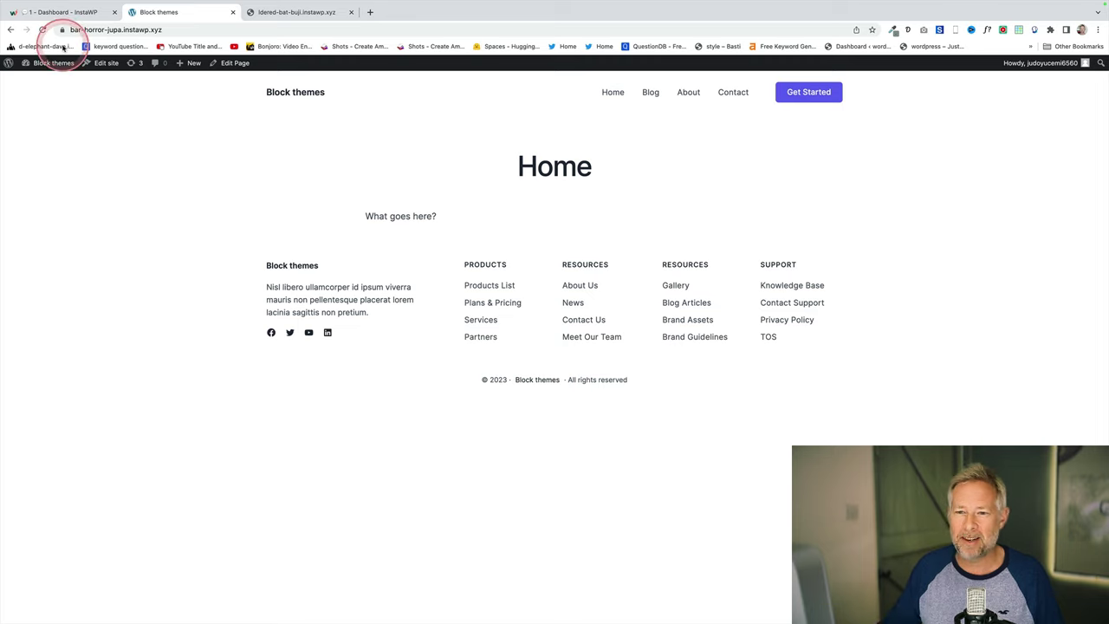
left_click(97, 62)
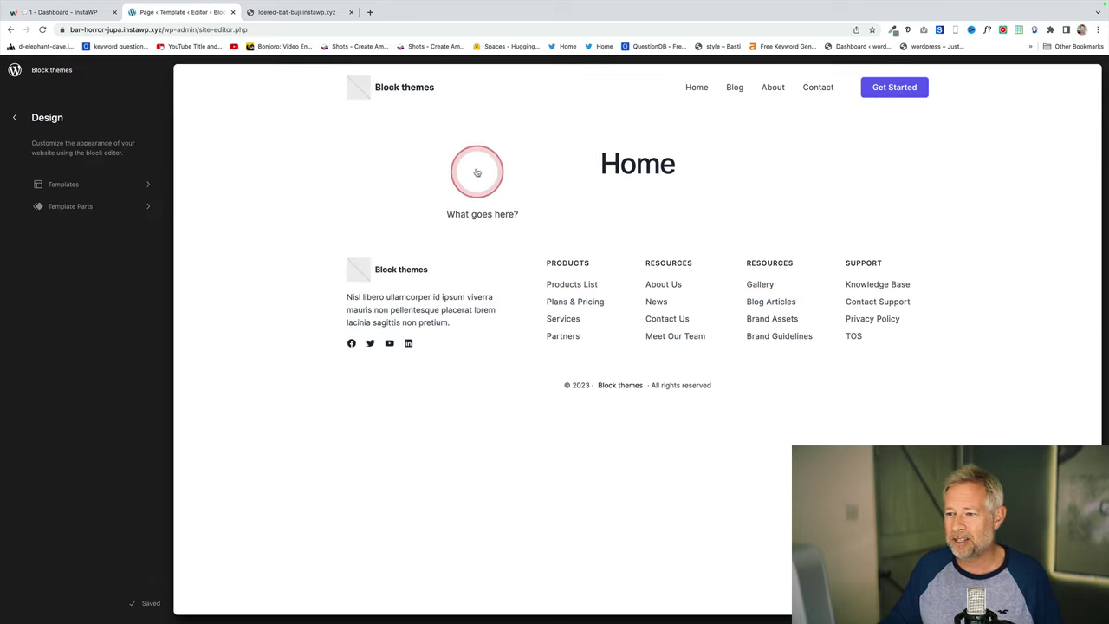
- Switch the preview into editing and place the cursor in the Home title
left_click(527, 170)
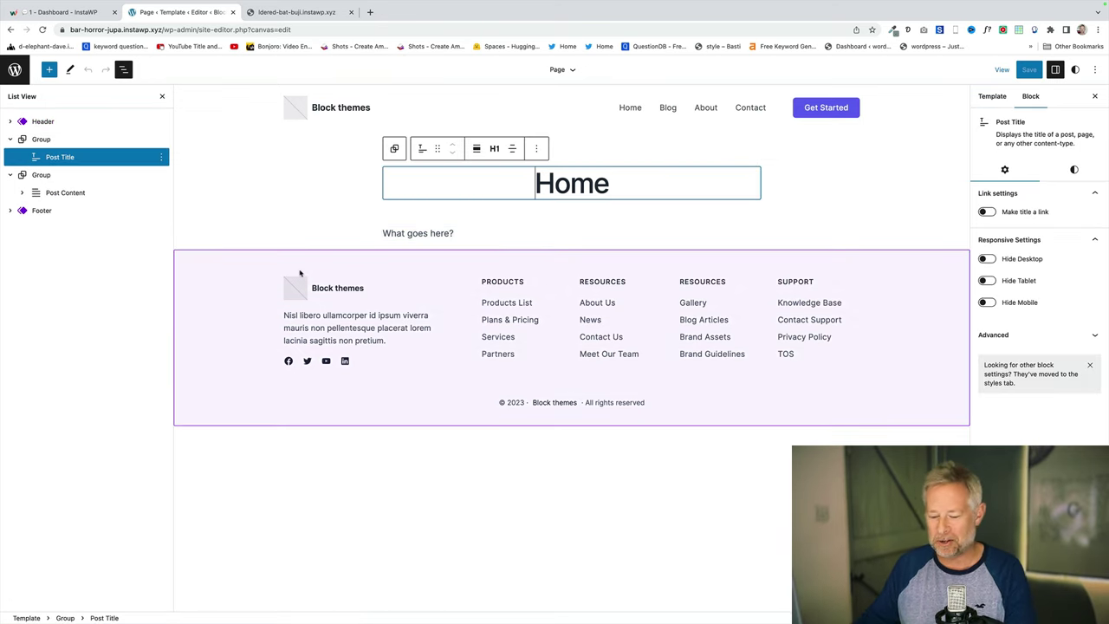
left_click(539, 188)
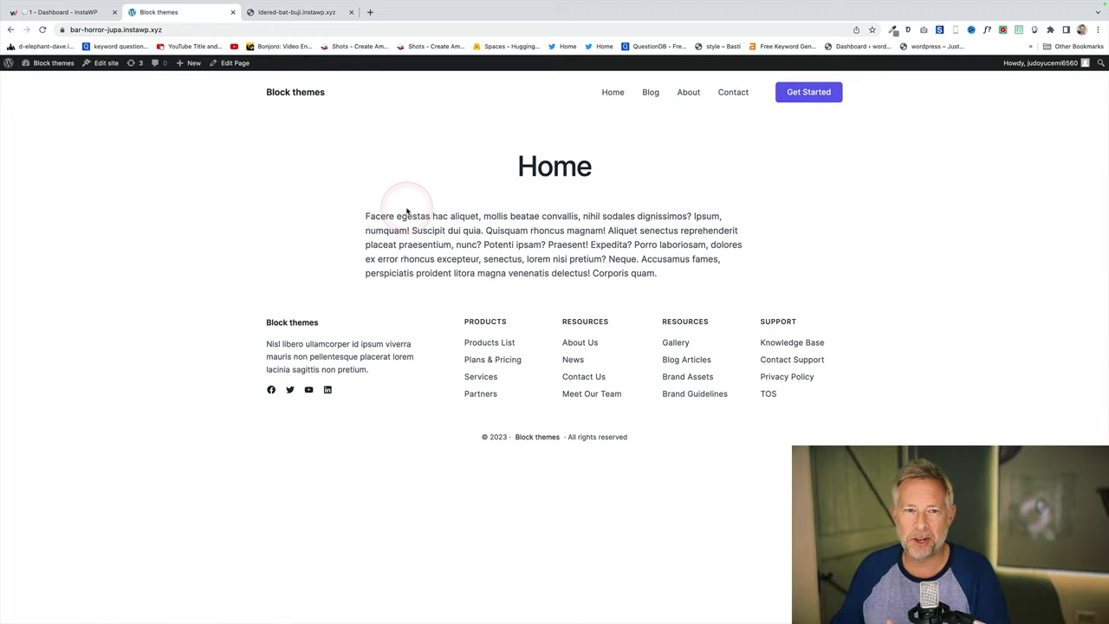
- Reopen the Site Editor and add a new Front Page template from the Templates list
left_click(107, 66)
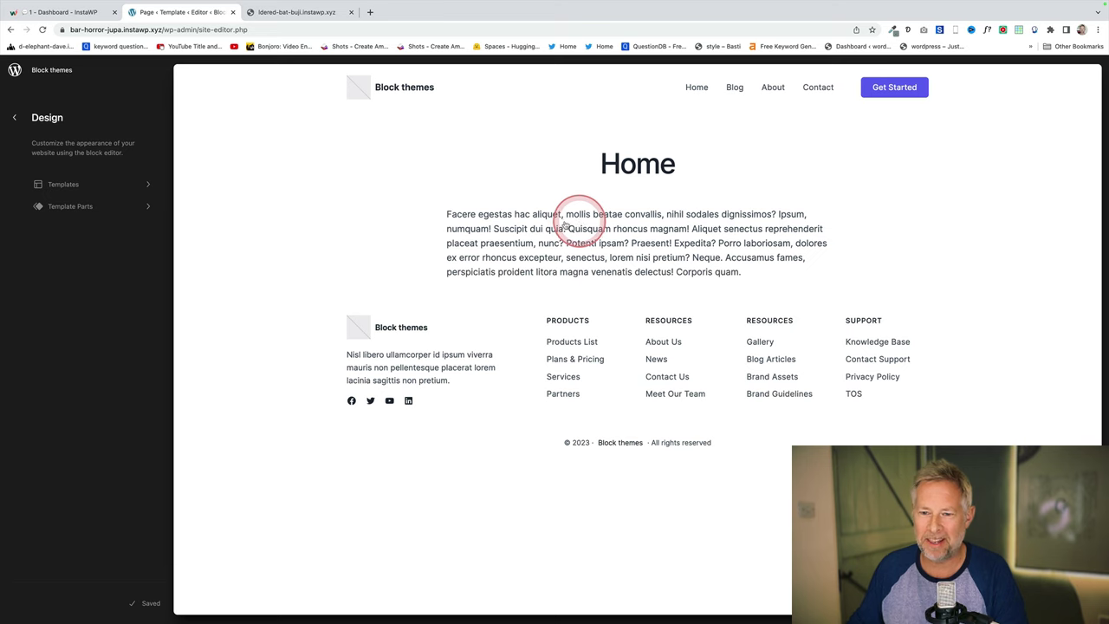
left_click(98, 186)
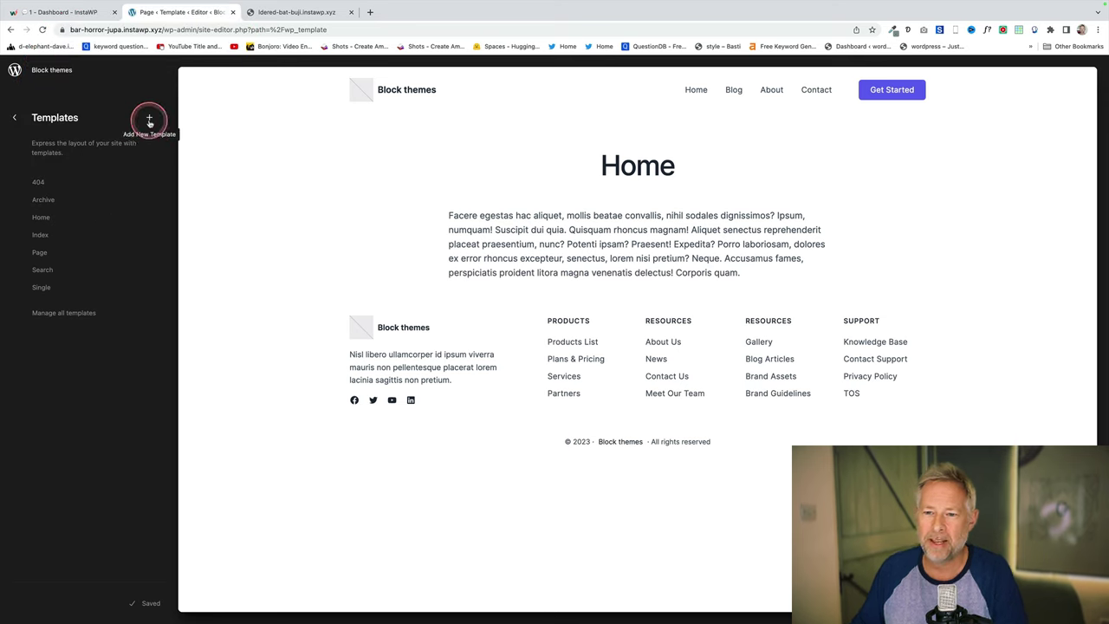
left_click(149, 120)
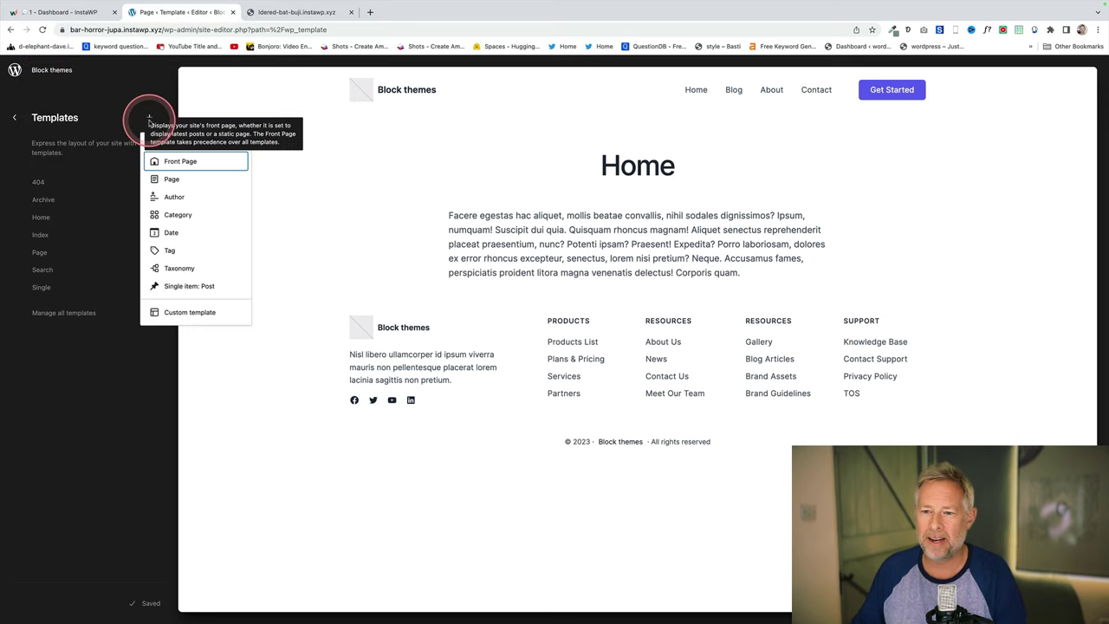
left_click(189, 169)
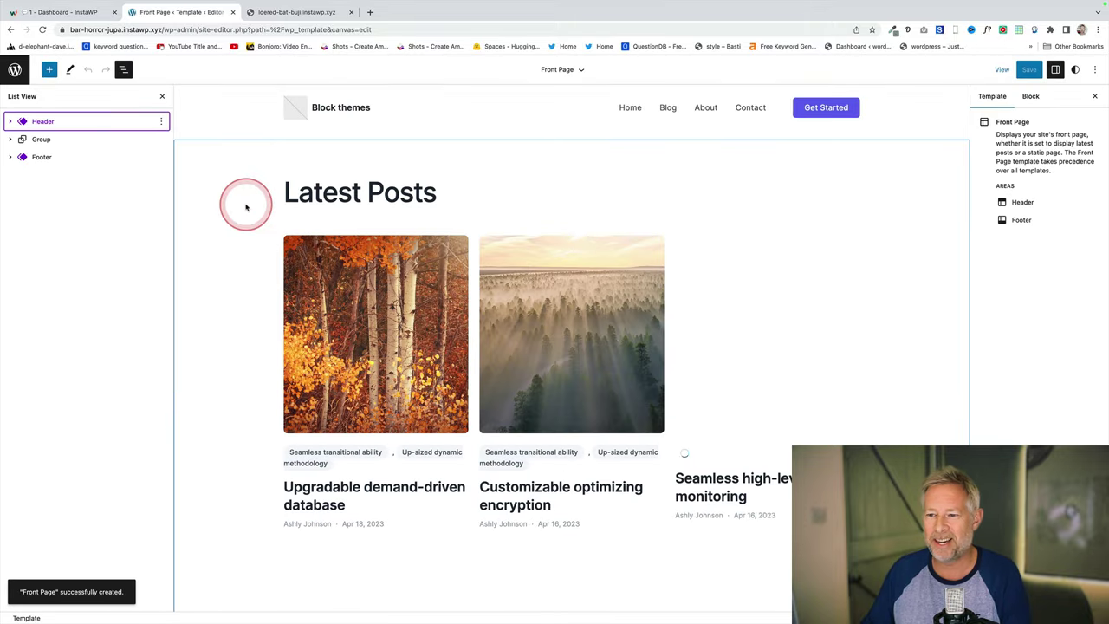
- Delete the Front Page template's existing Group block
left_click(74, 139)
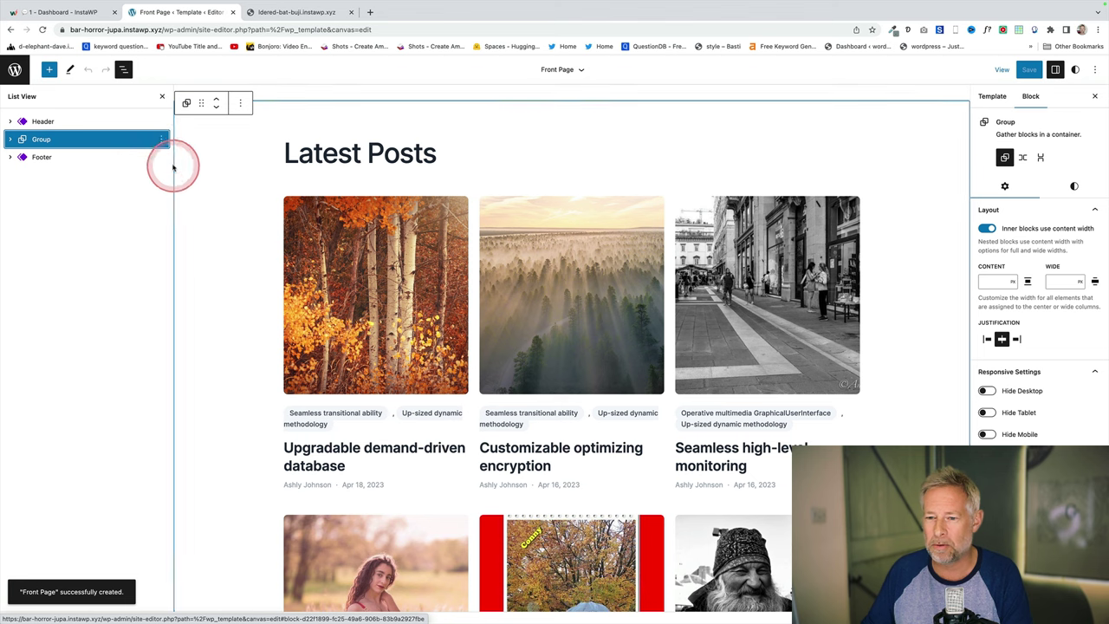
left_click(162, 139)
left_click(208, 391)
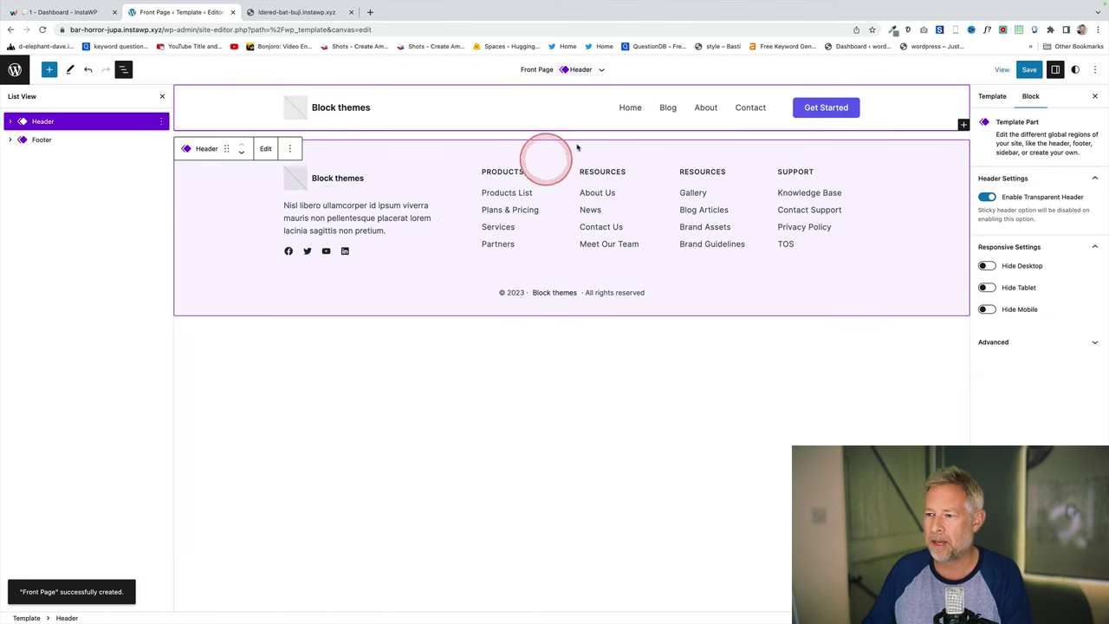
- Insert a plain Group between header and footer with a Post Content block inside
left_click(572, 135)
left_click(561, 178)
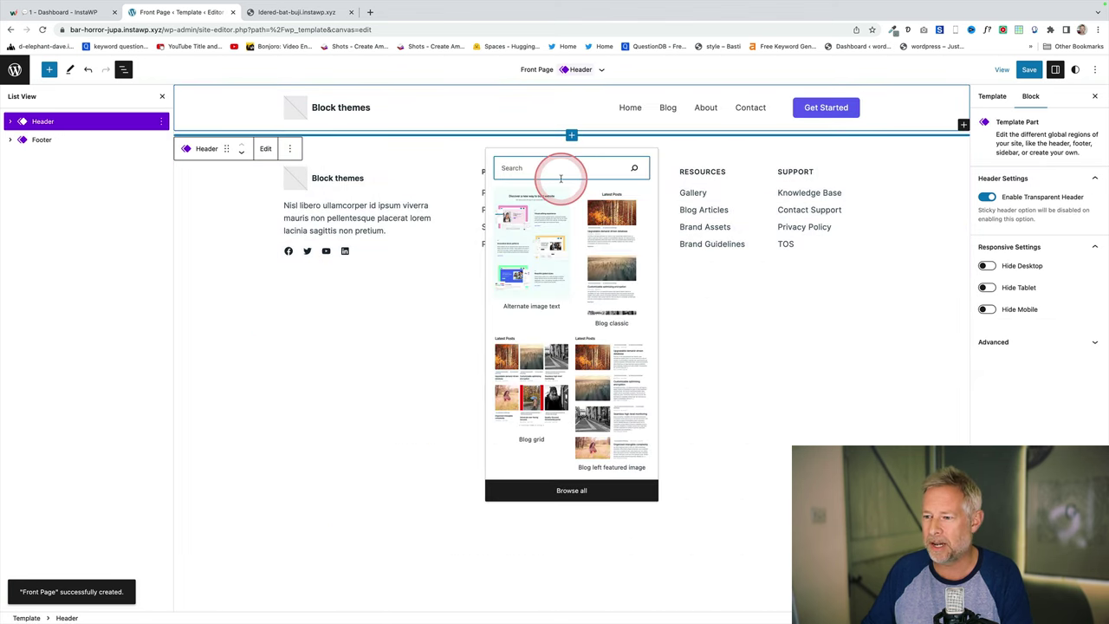
type("group")
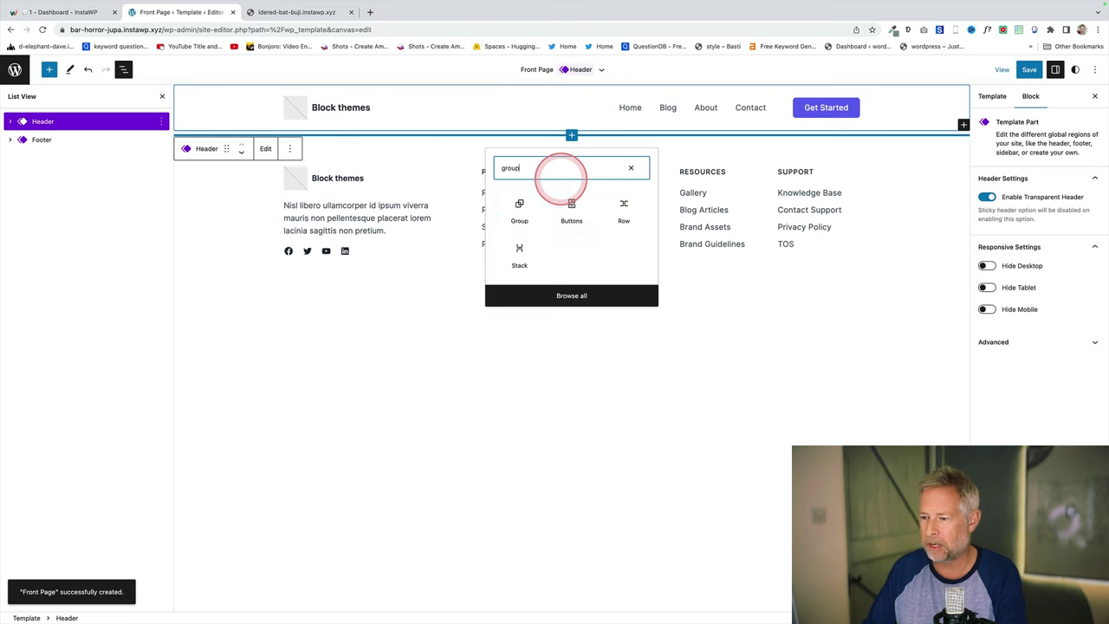
left_click(523, 204)
left_click(535, 183)
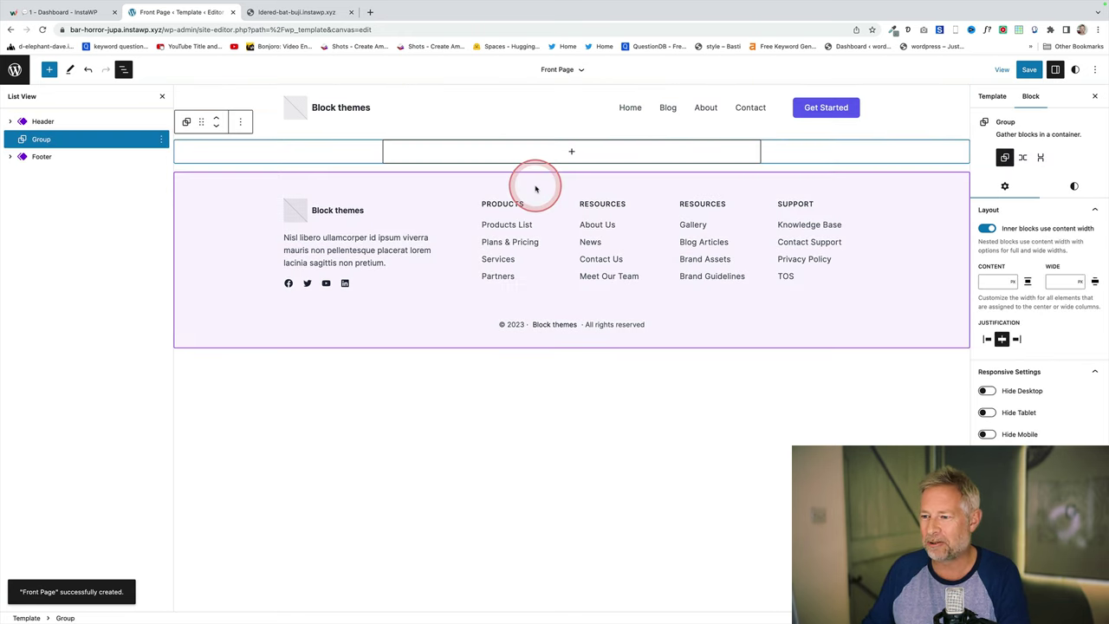
left_click(570, 152)
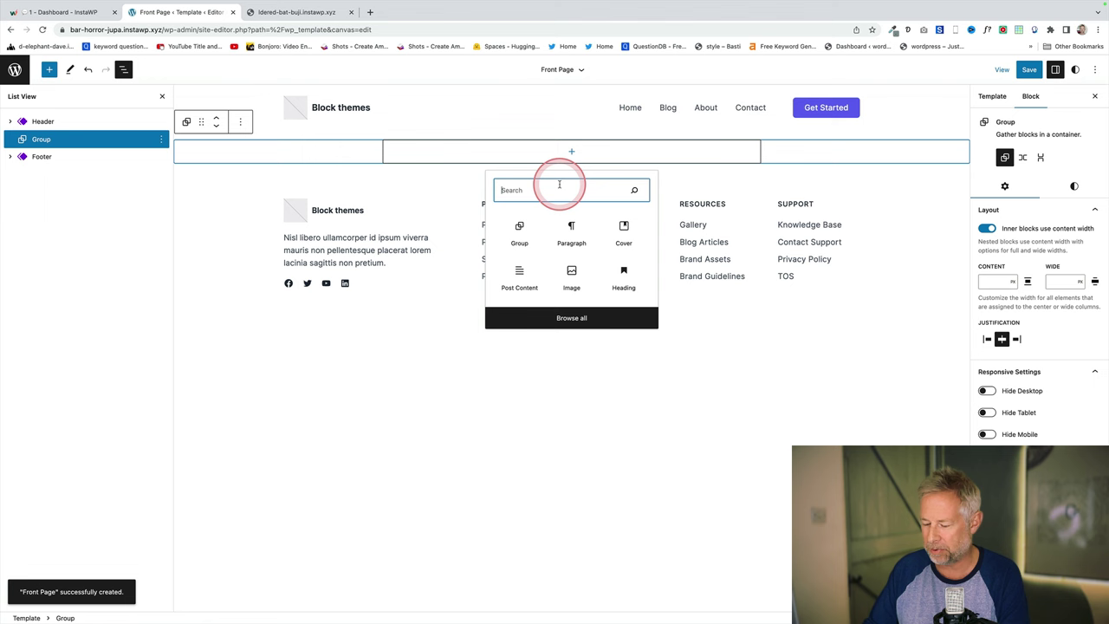
type("post")
left_click(519, 224)
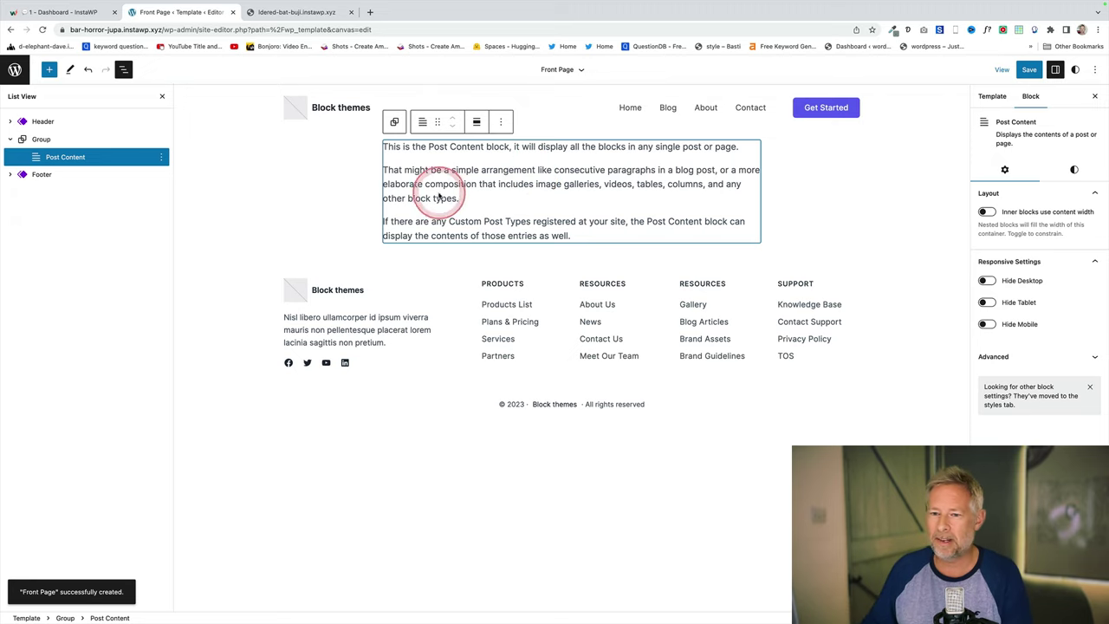
- Save the Front Page template and view the live site in a new tab
left_click(88, 141)
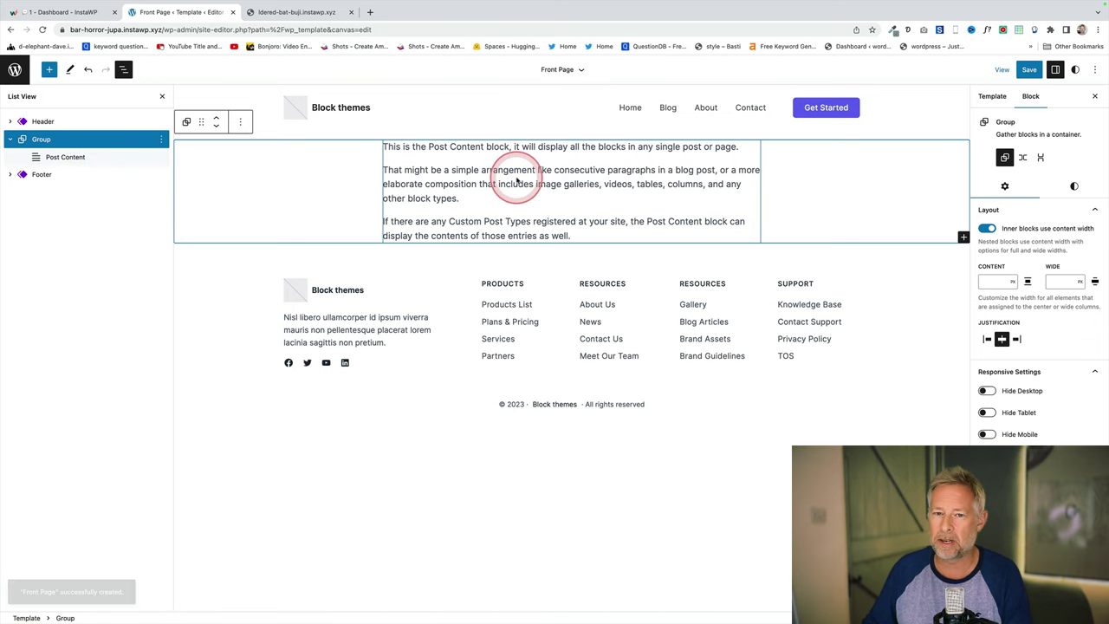
left_click(1028, 70)
left_click(1024, 69)
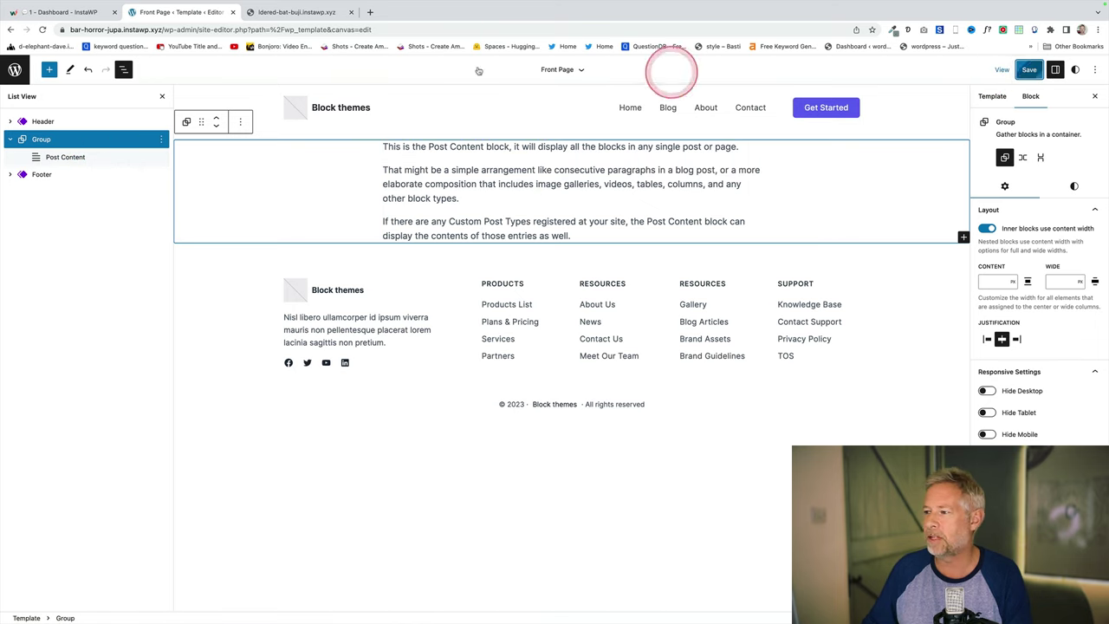
left_click(1001, 69)
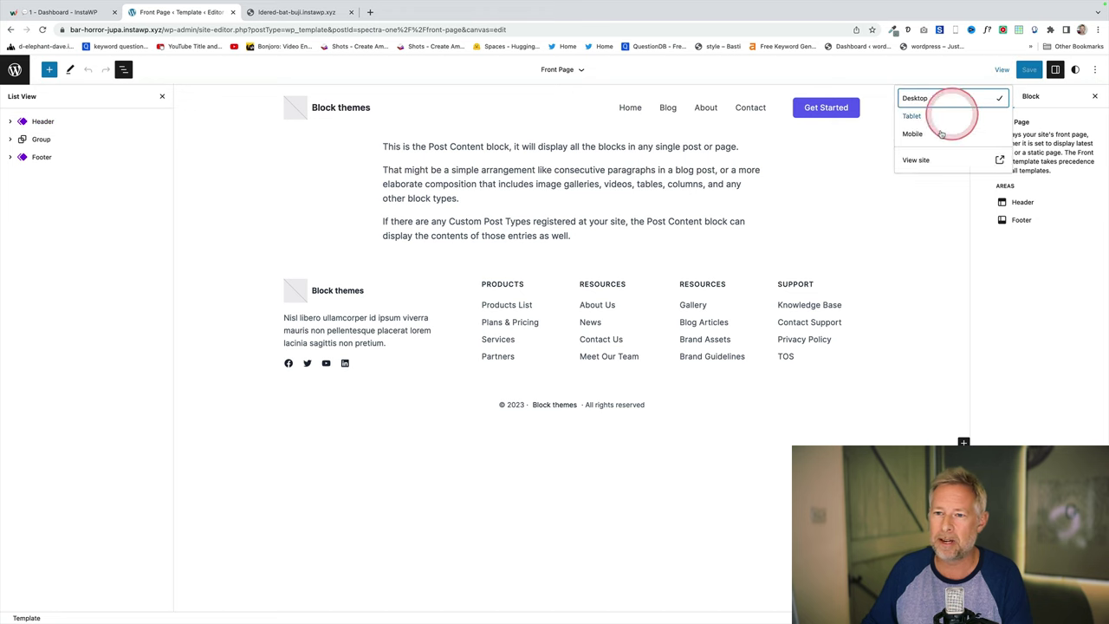
left_click(927, 160)
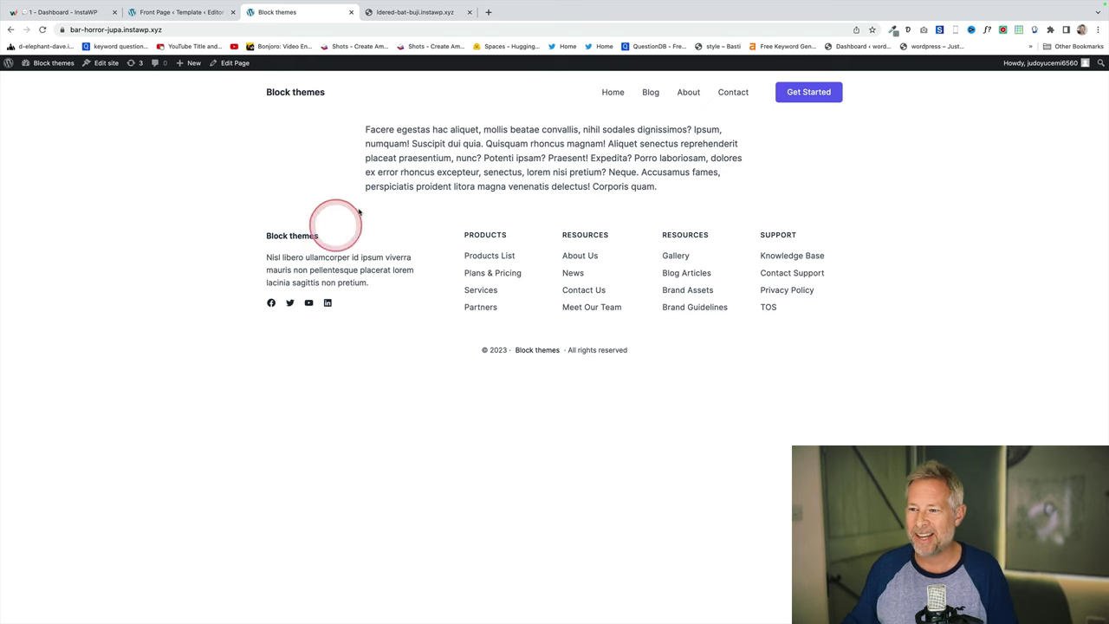
- Edit the Home page and remove its paragraph from the Group
left_click(234, 67)
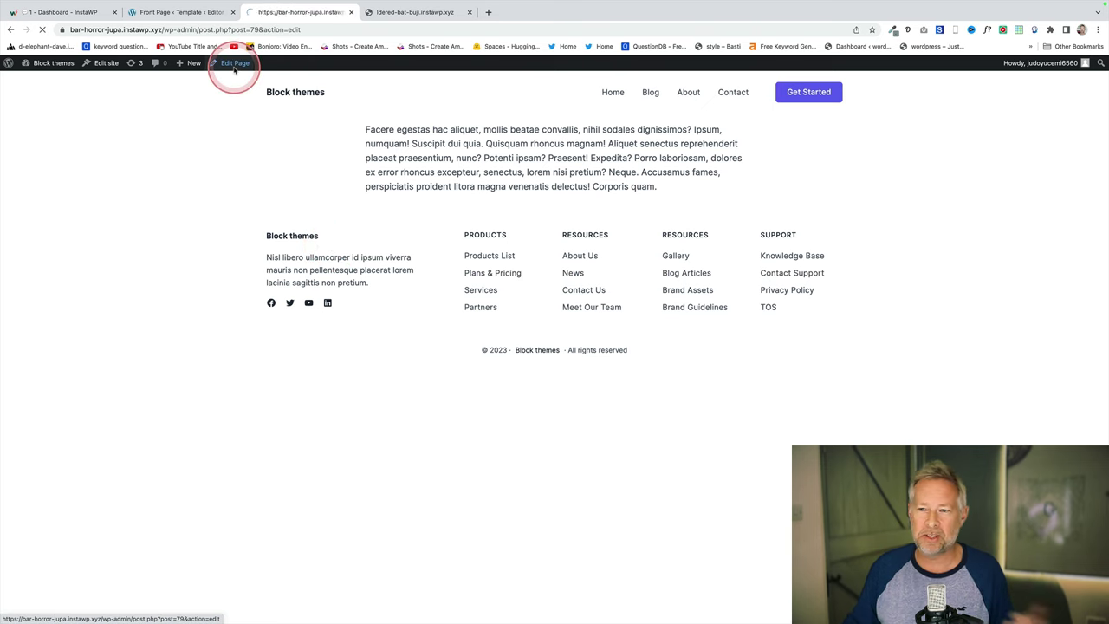
left_click(353, 196)
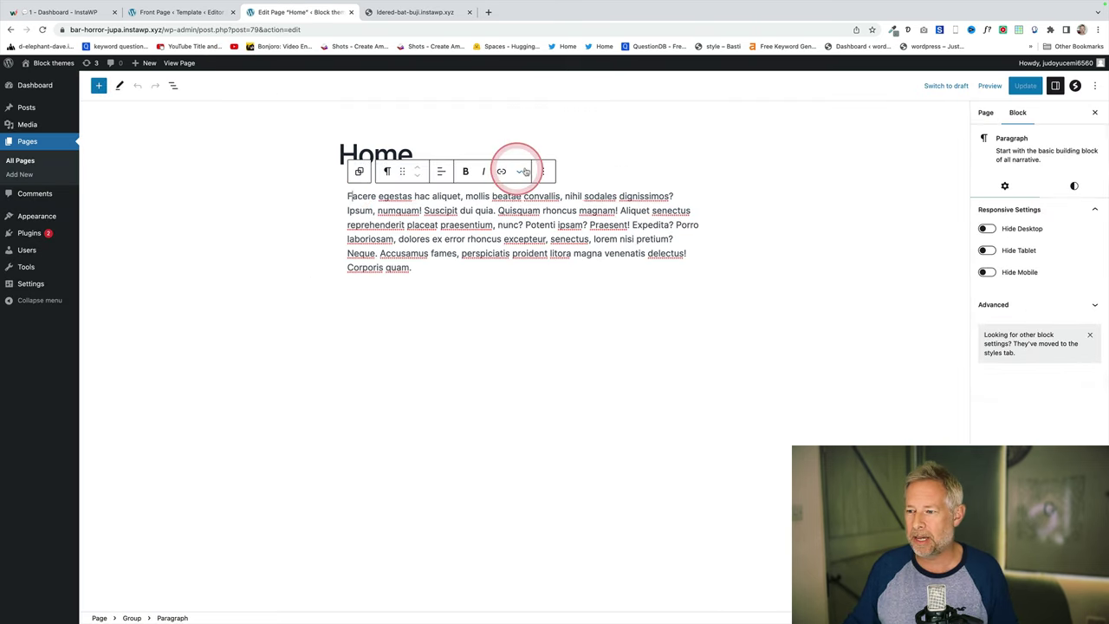
left_click(538, 168)
left_click(577, 423)
- Insert the Alternate image text pattern into the Group, update the page and view it
left_click(358, 204)
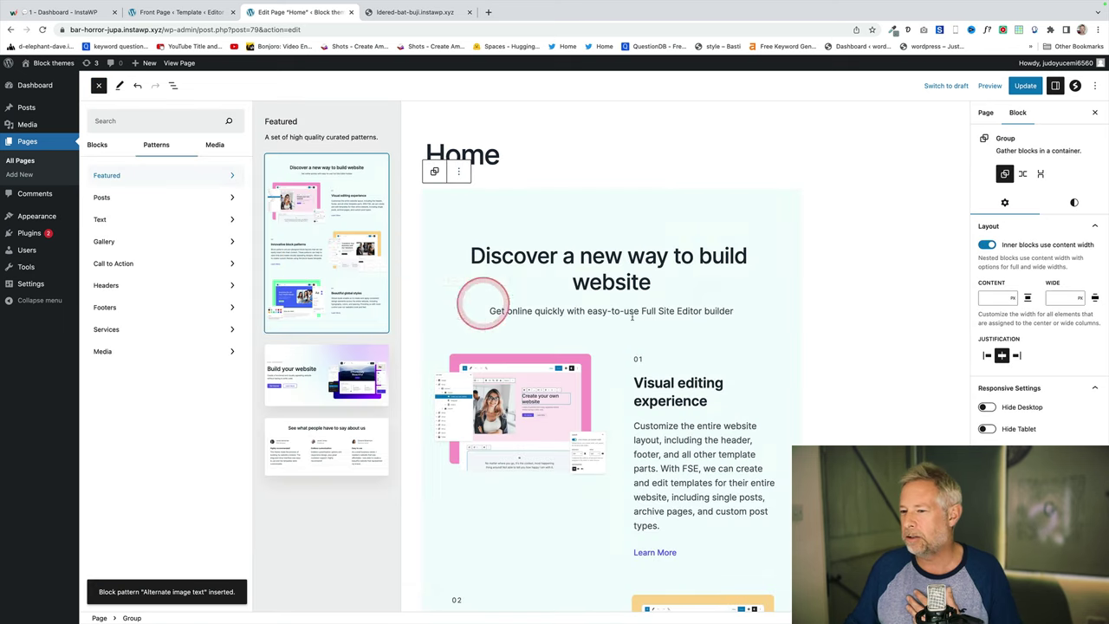
left_click(434, 172)
left_click(520, 211)
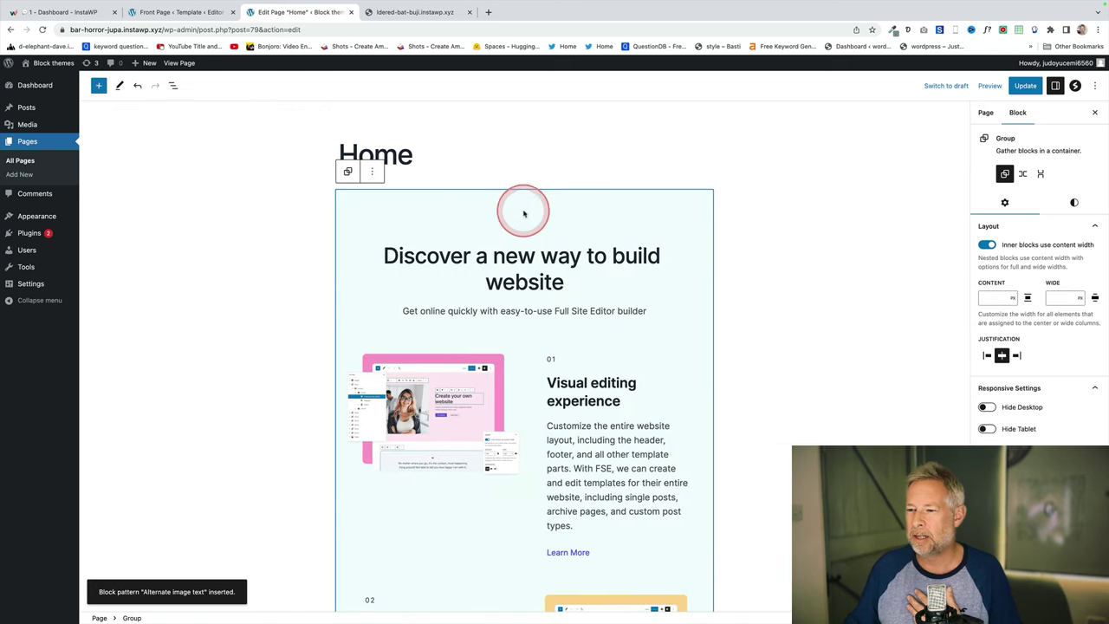
left_click(1025, 85)
left_click(178, 63)
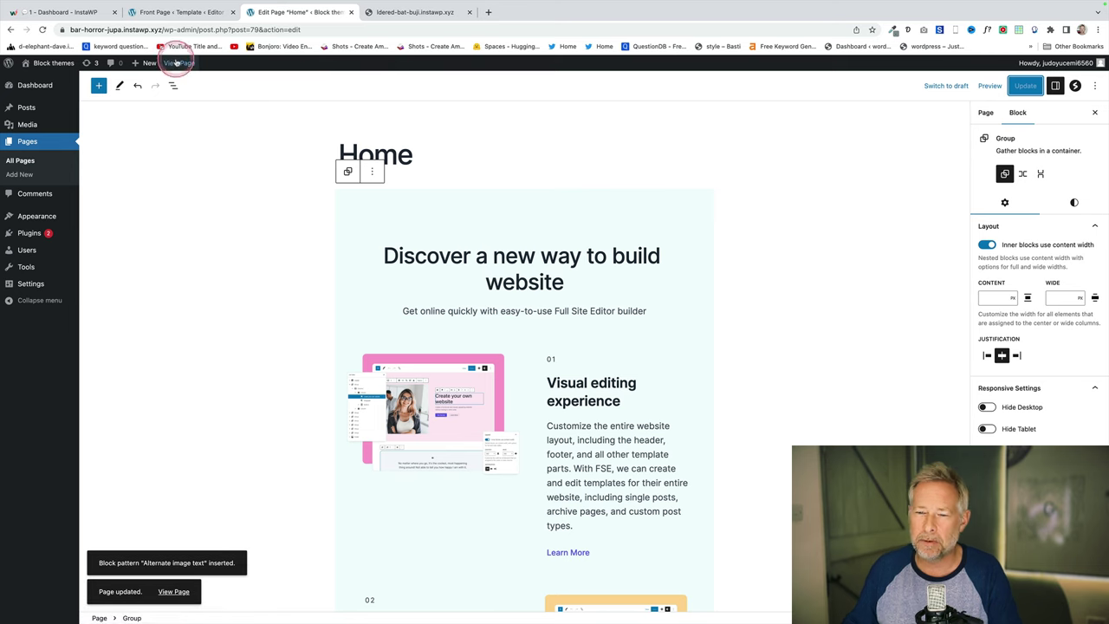
- Review the live home page and the Blog's Latest Posts, then return to the Site Editor
scroll(400, 326, "down", 3)
scroll(400, 322, "down", 5)
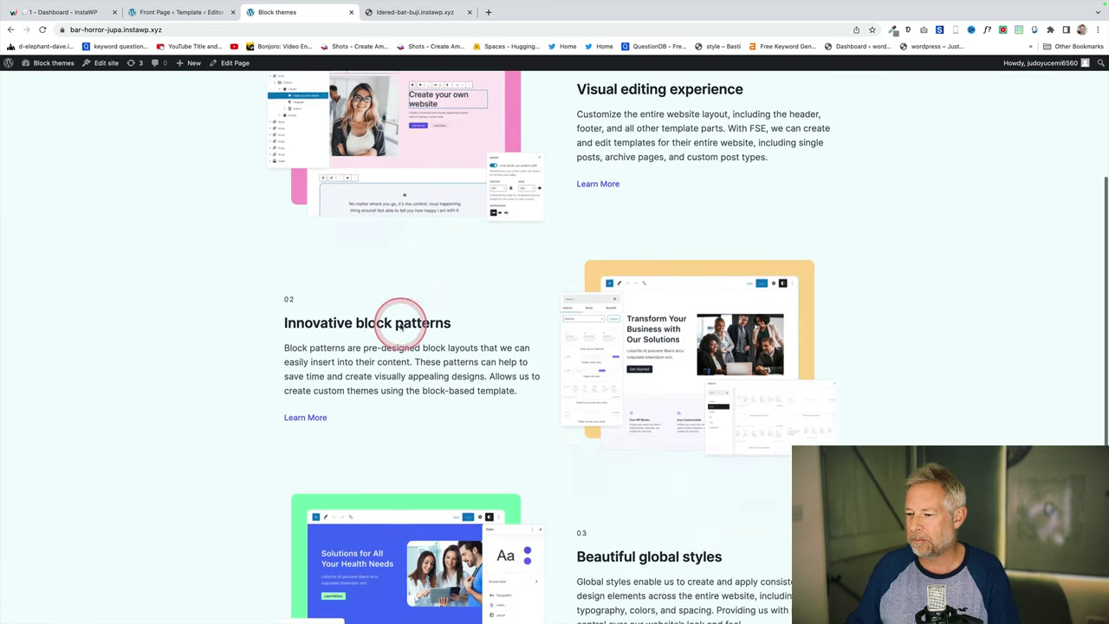
scroll(424, 294, "up", 3)
scroll(442, 273, "up", 4)
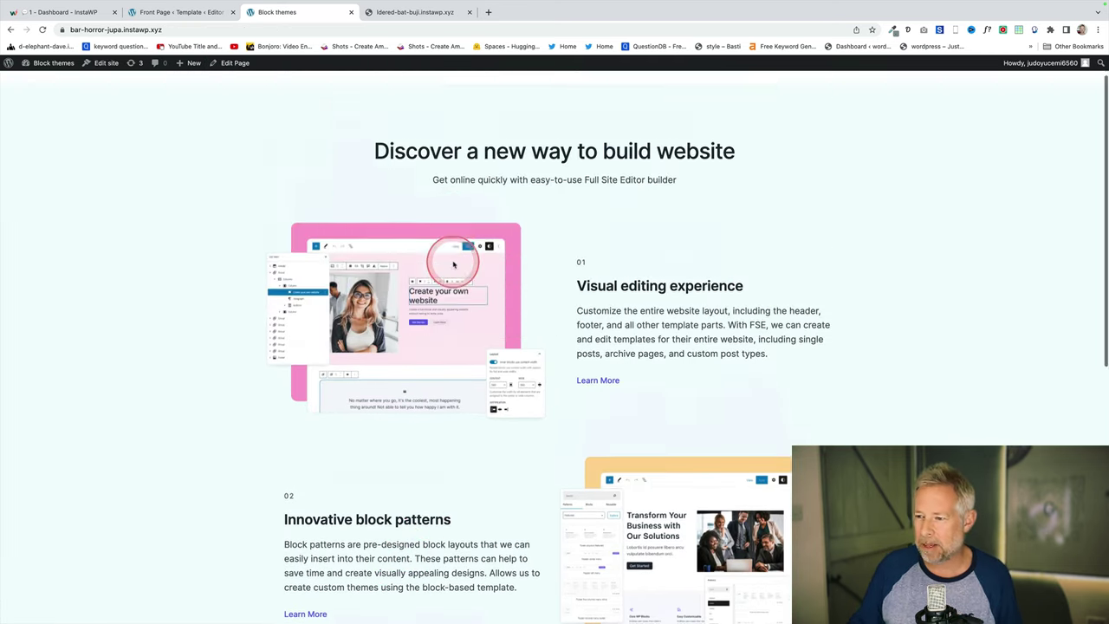
left_click(659, 95)
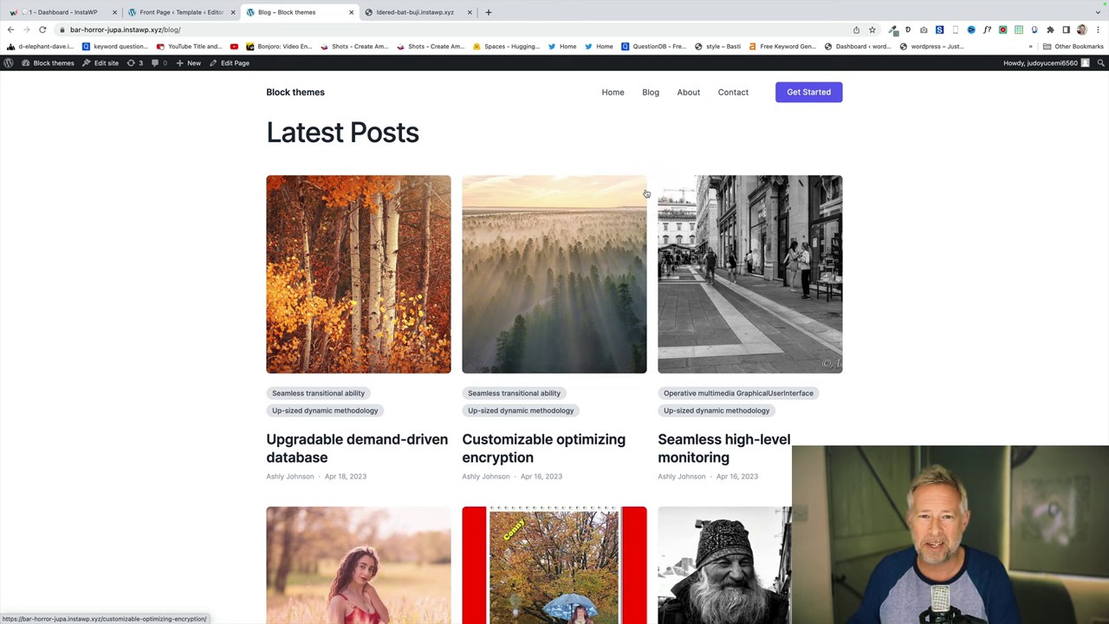
left_click(104, 64)
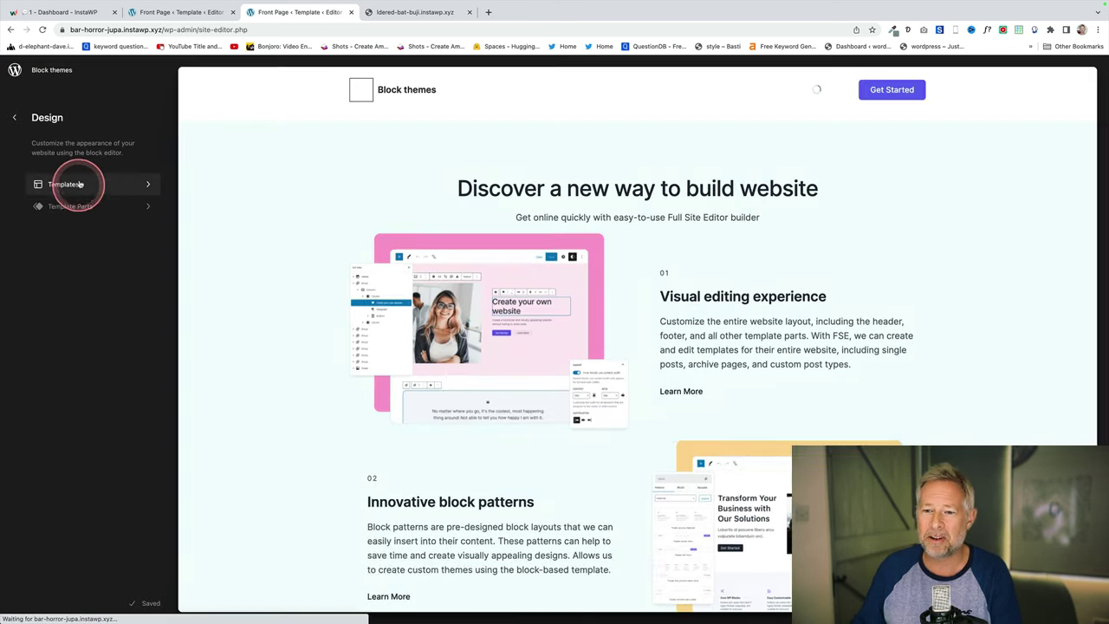
- Edit the Front Page template and expand Group, Post Content and the nested Group in List View
left_click(237, 196)
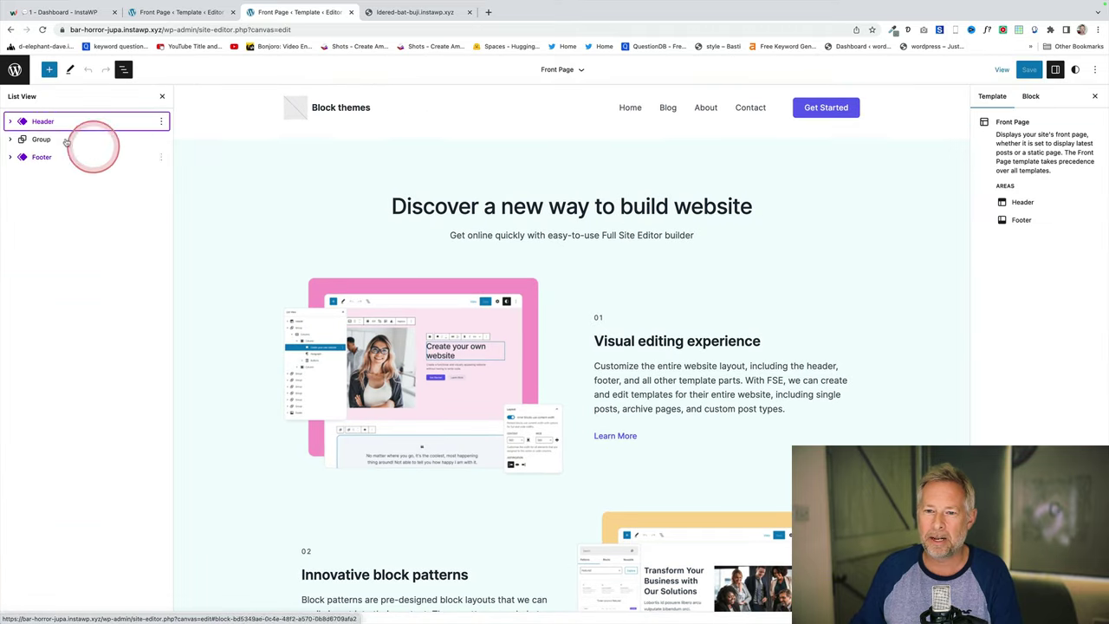
left_click(9, 139)
left_click(22, 157)
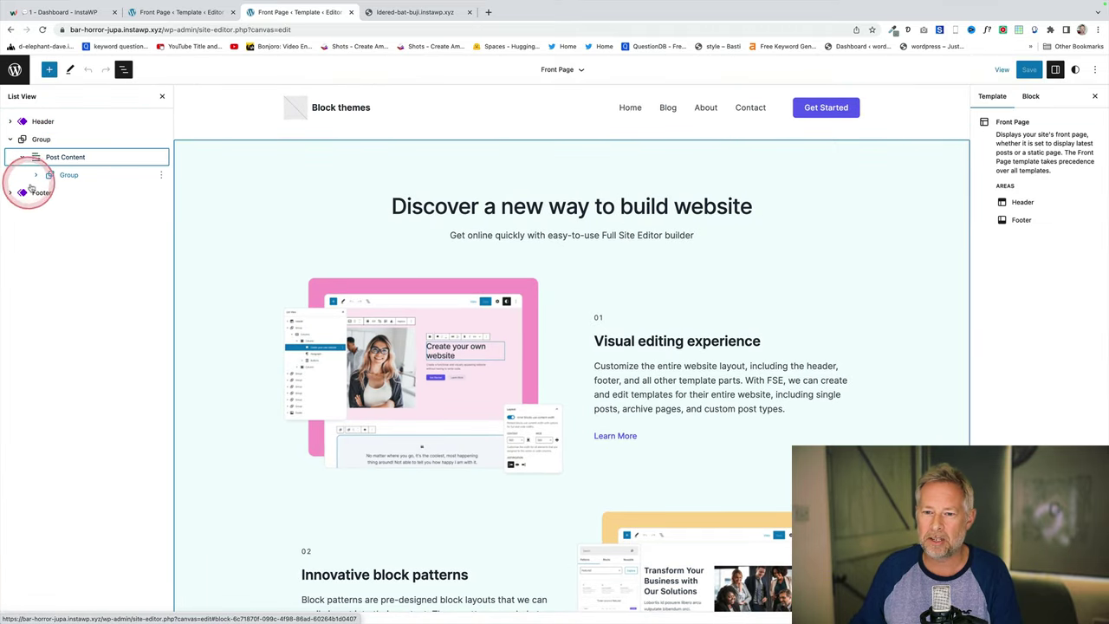
left_click(33, 175)
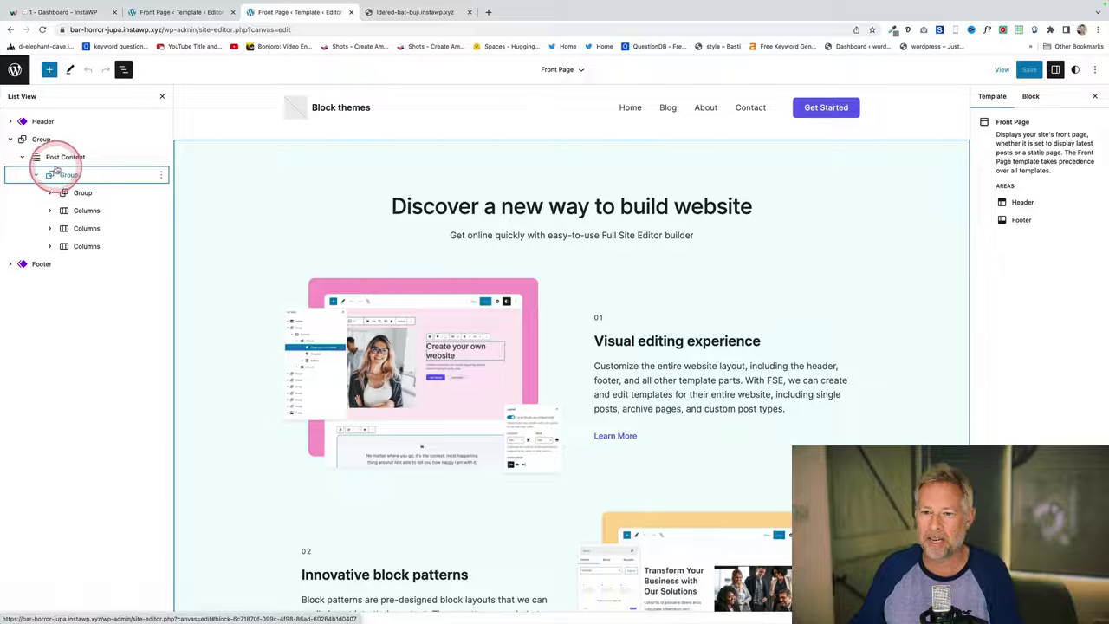